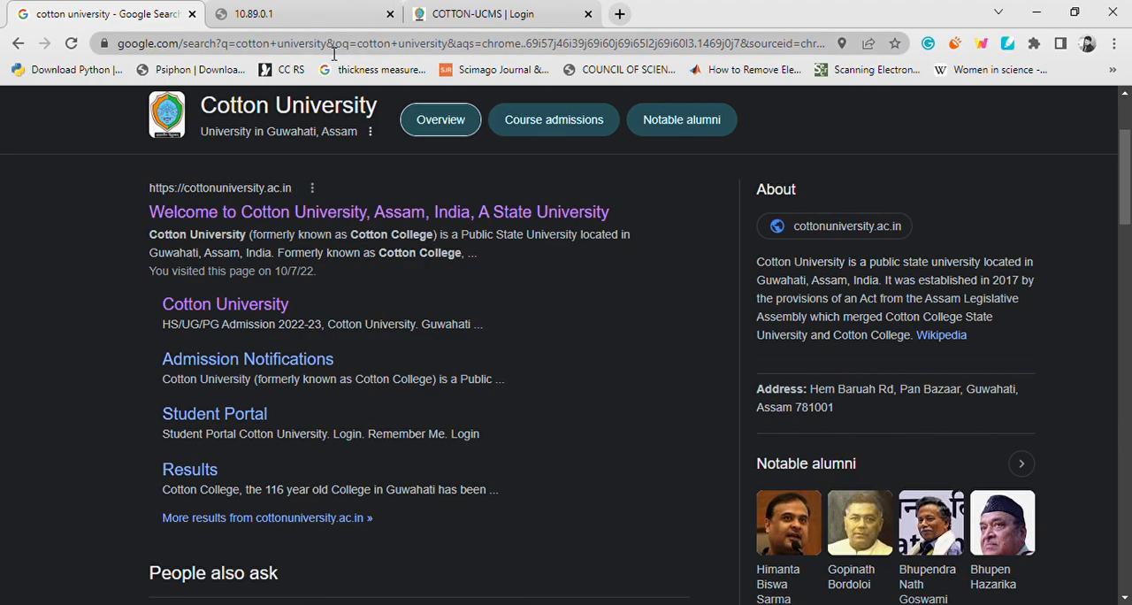
Open the official Cotton University website from the search results in a new tab and close the 10.89.0.1 tab.
middle_click(284, 228)
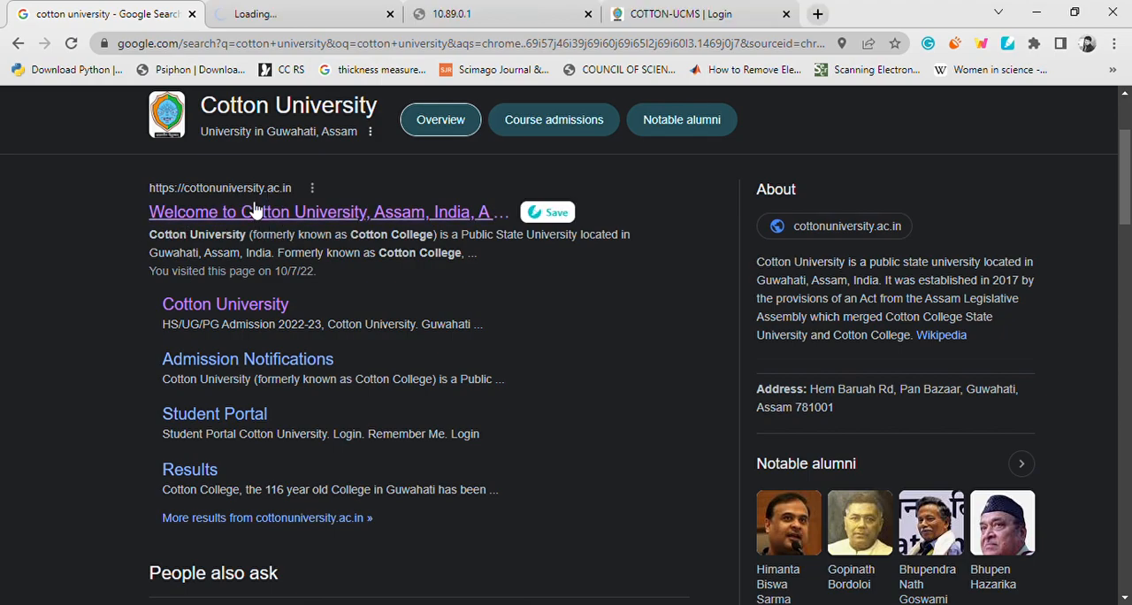
left_click(307, 13)
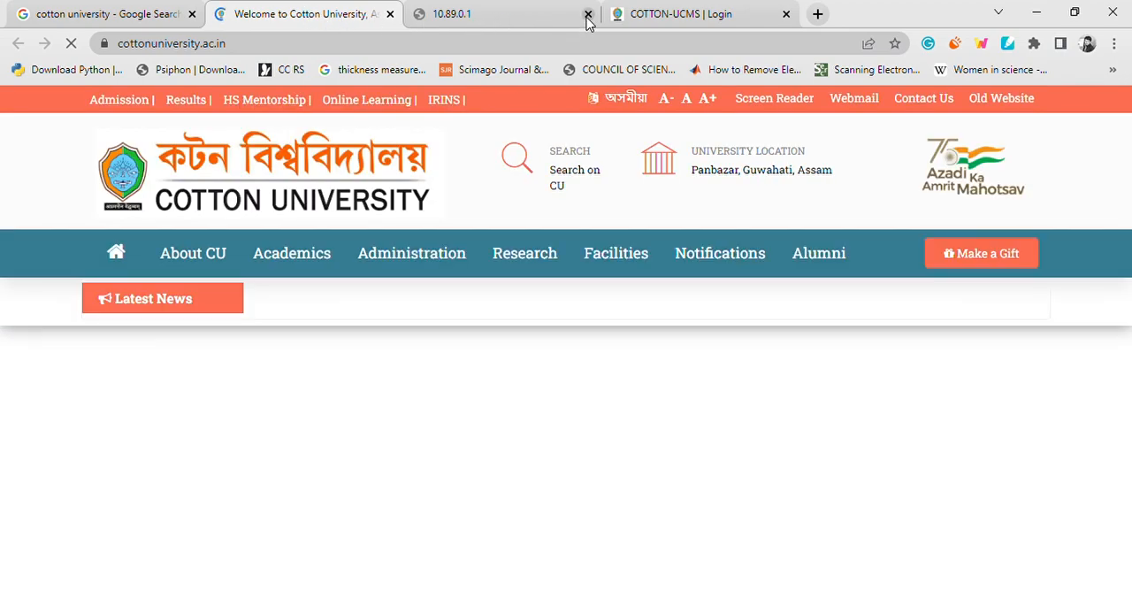
left_click(588, 13)
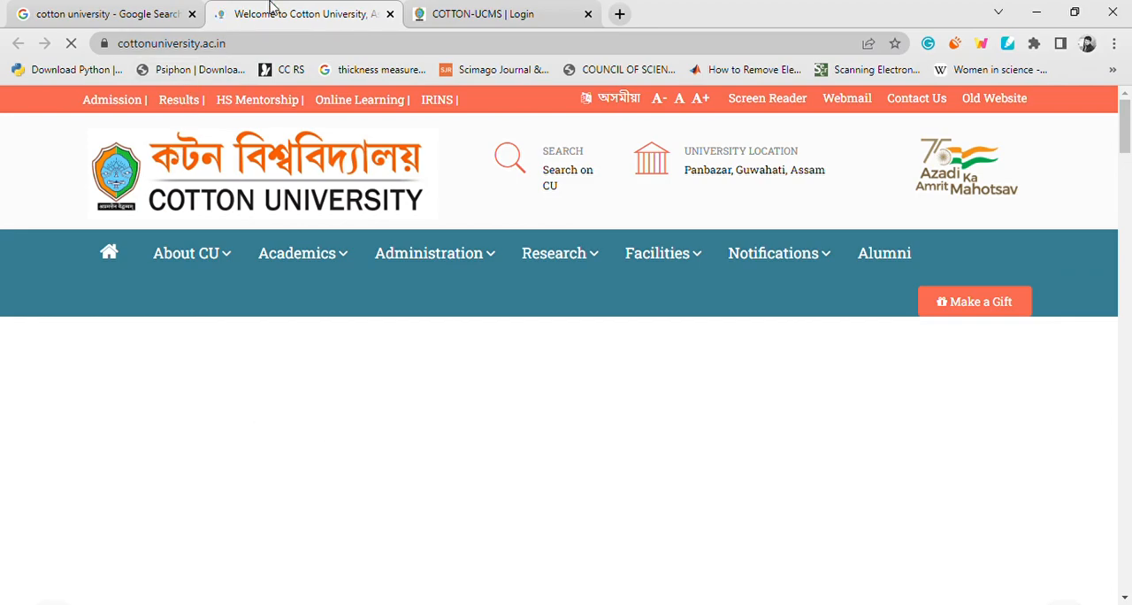
Open the university's Admissions 2022 page and go to the online admission form section for PG courses.
scroll(614, 182, "down", 2)
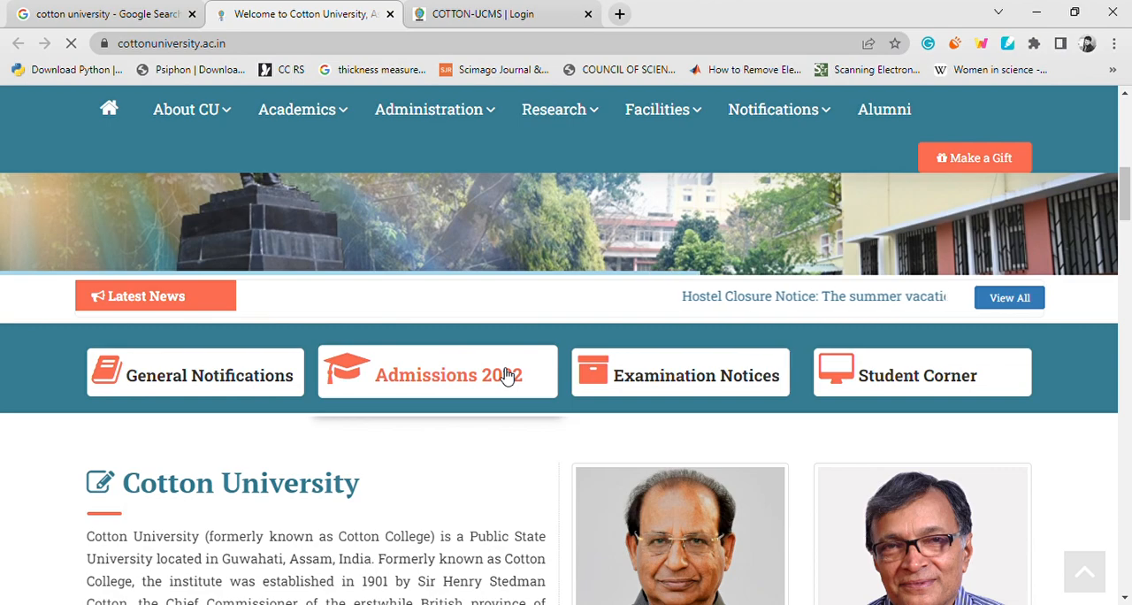
left_click(508, 376)
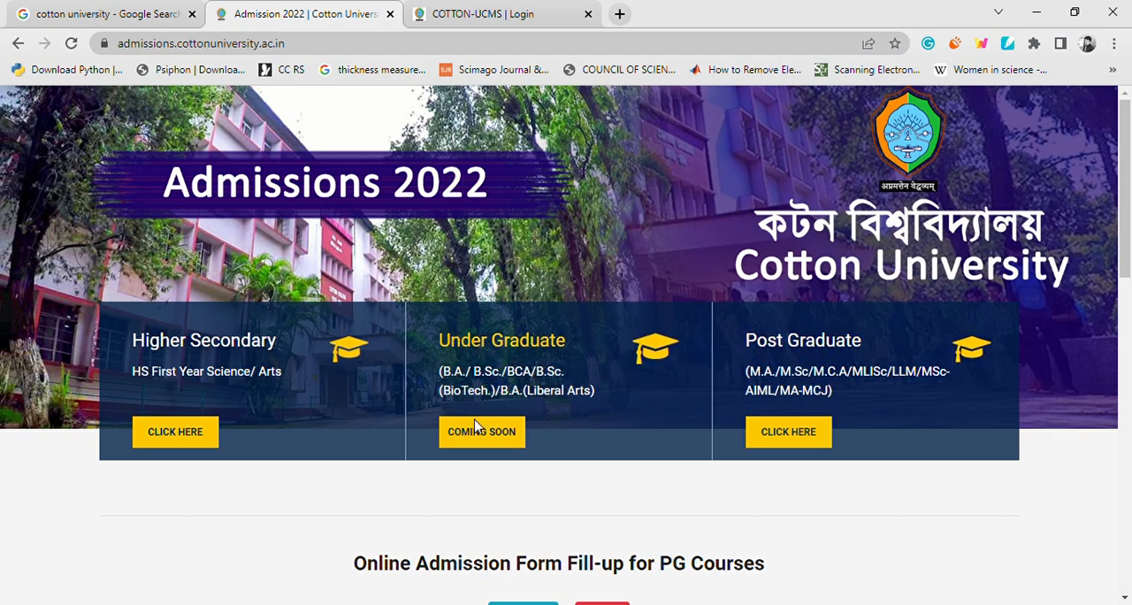
left_click(796, 435)
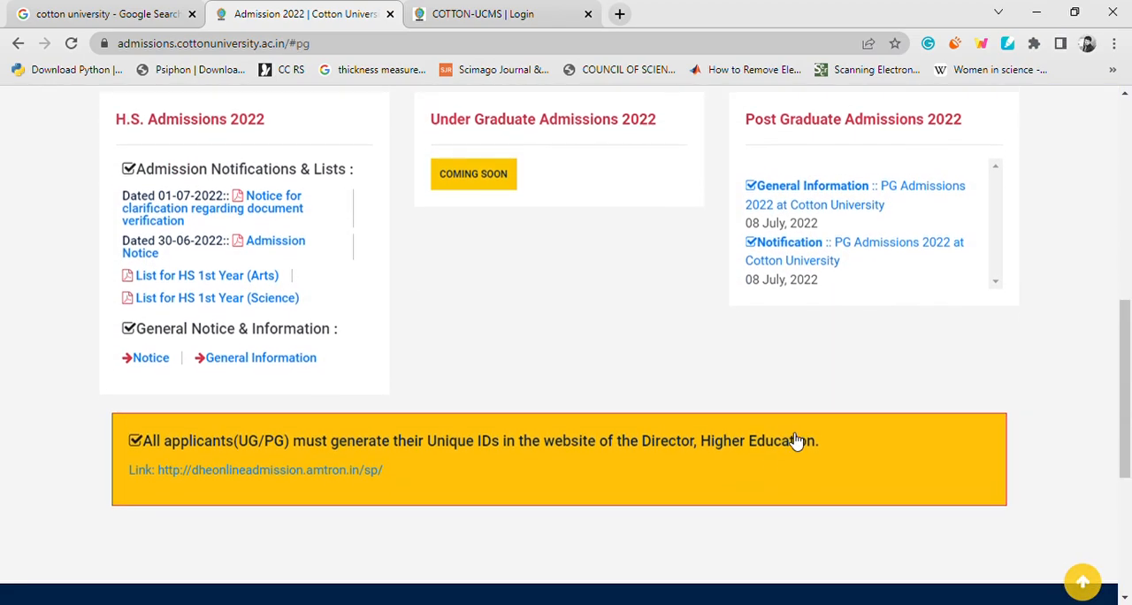
scroll(518, 306, "up", 3)
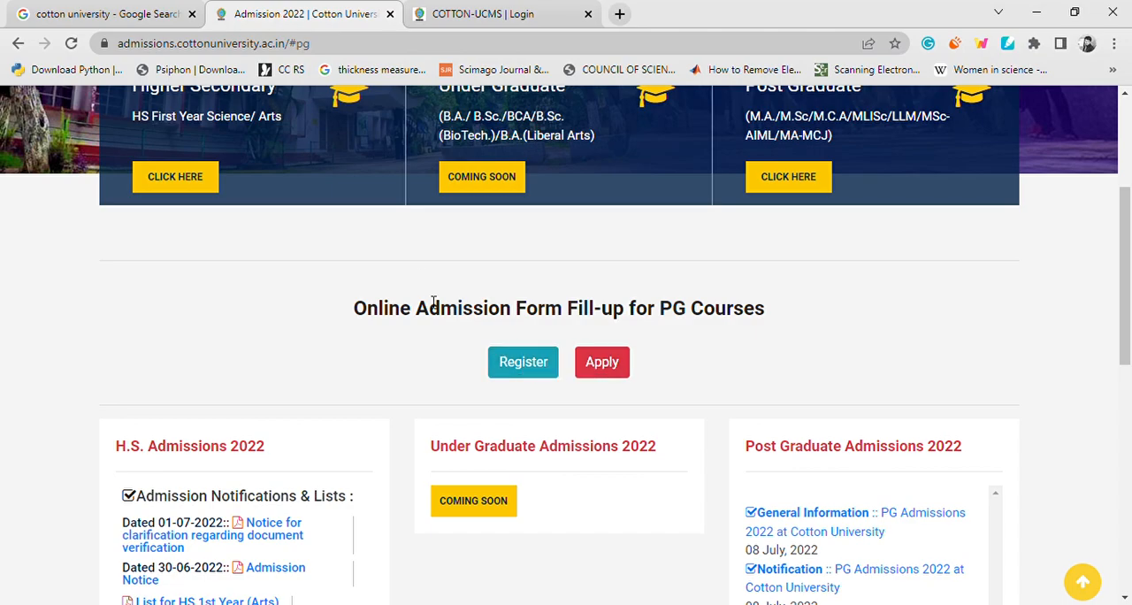
Open the PG registration form and select POST GRADUATE as the programme.
left_click(539, 368)
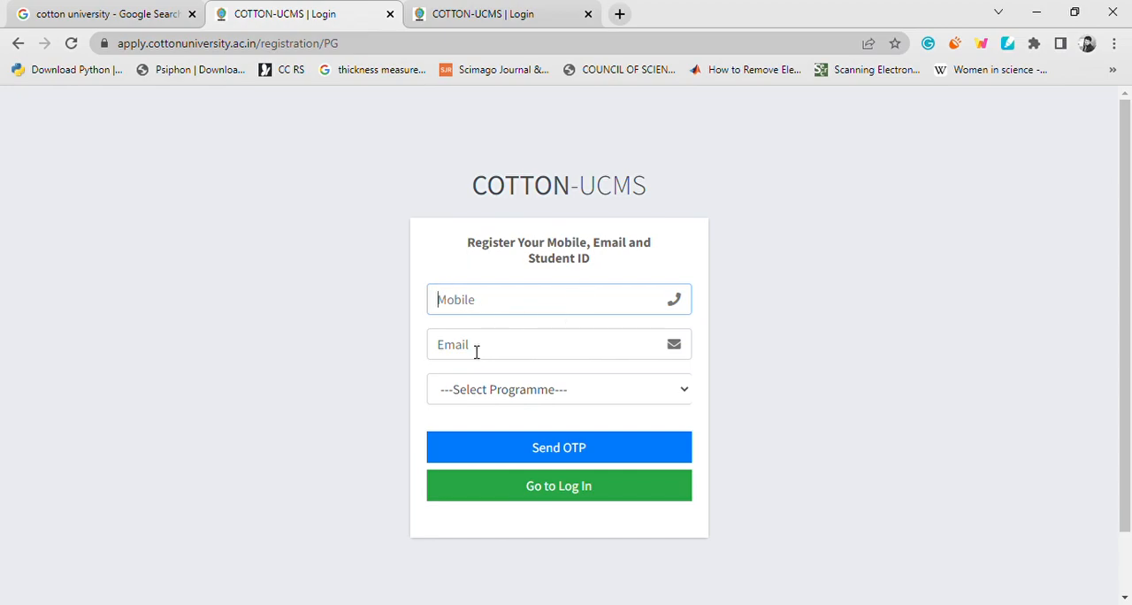
left_click(533, 393)
left_click(522, 433)
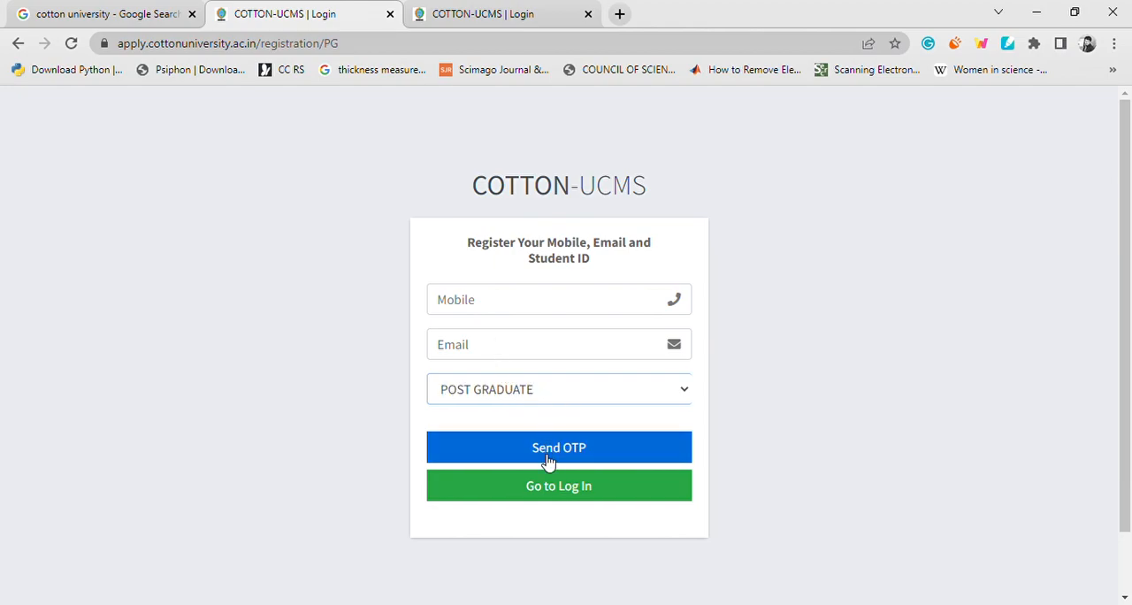
left_click(462, 17)
left_click(462, 18)
left_click(299, 14)
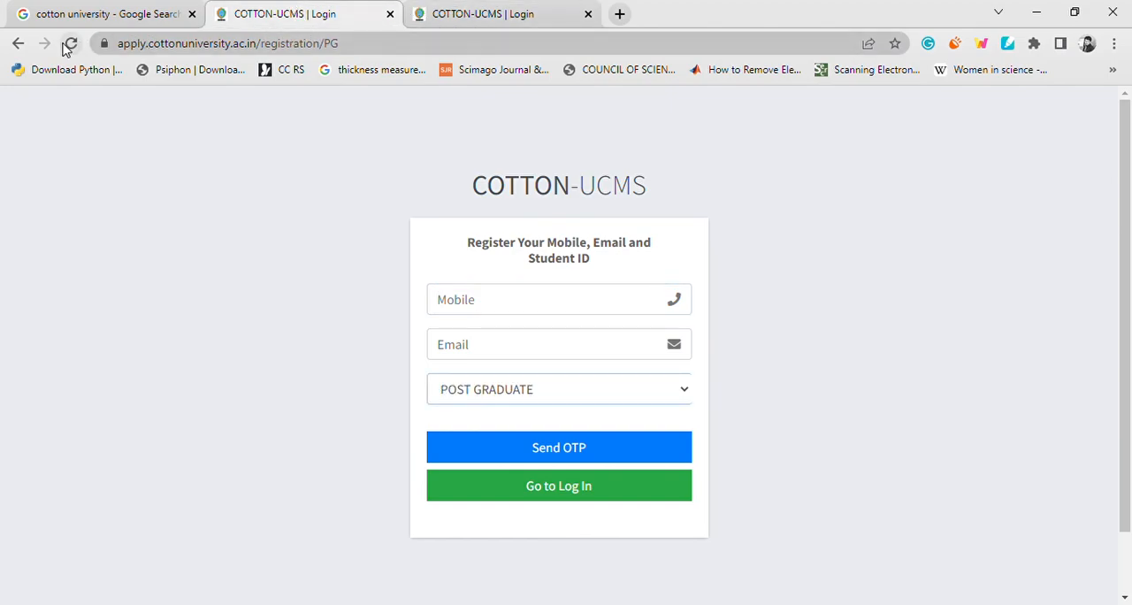
Return to the admissions page, sign in to the PG application portal with the saved credentials, and open the Application Dashboard.
left_click(18, 45)
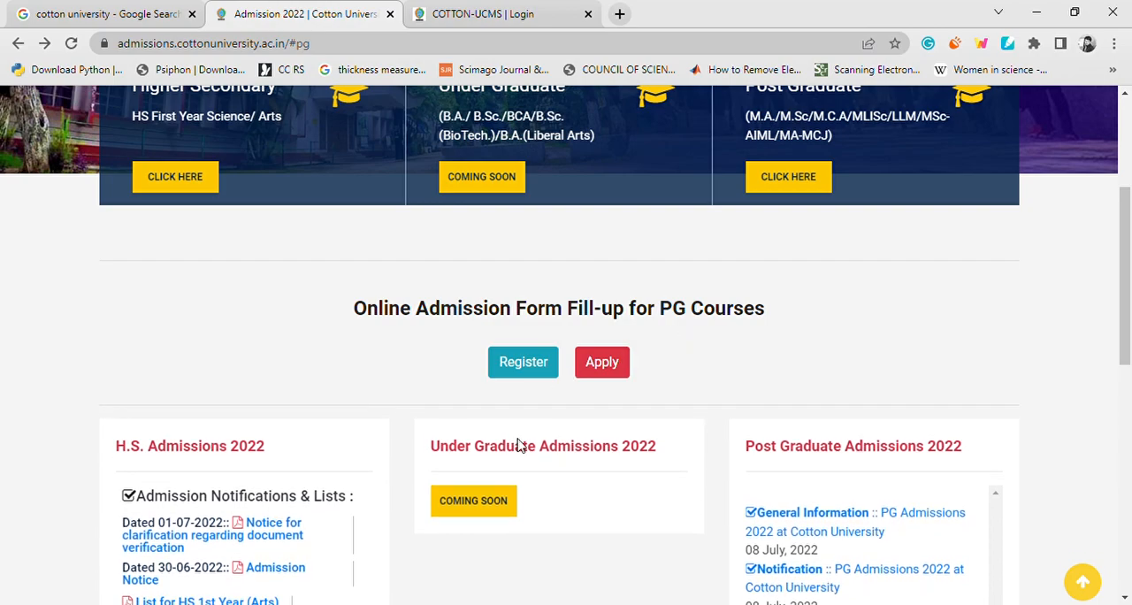
left_click(609, 377)
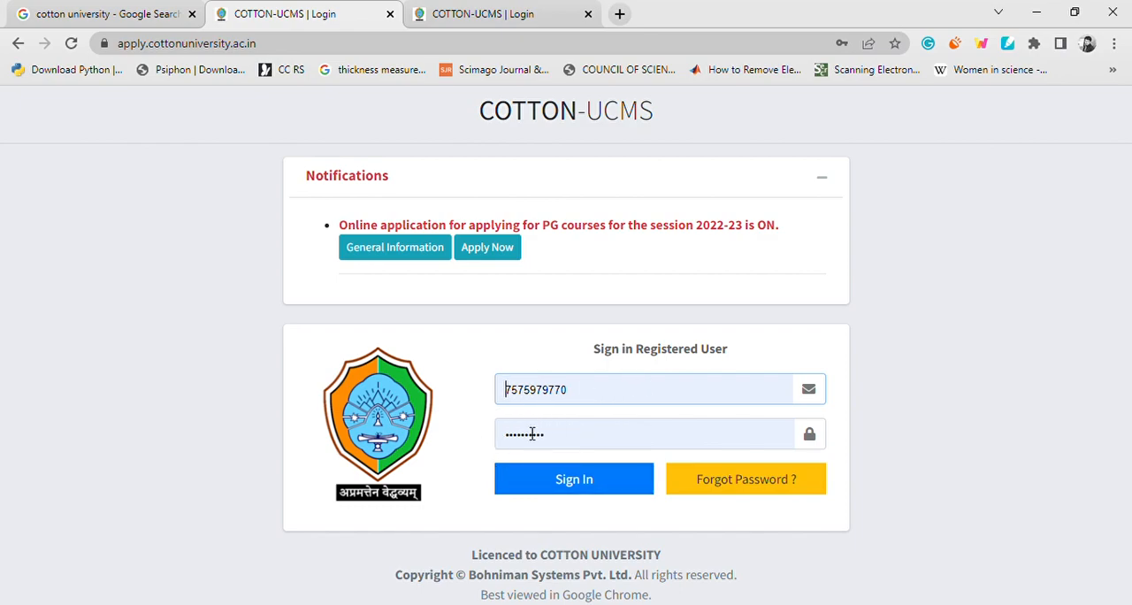
left_click(597, 486)
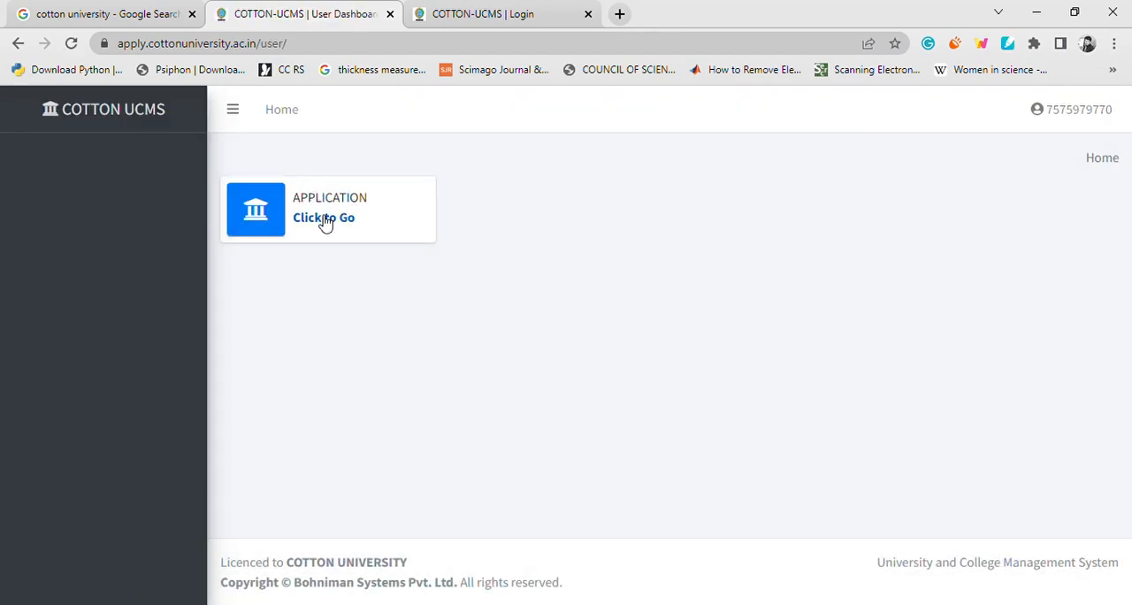
left_click(334, 218)
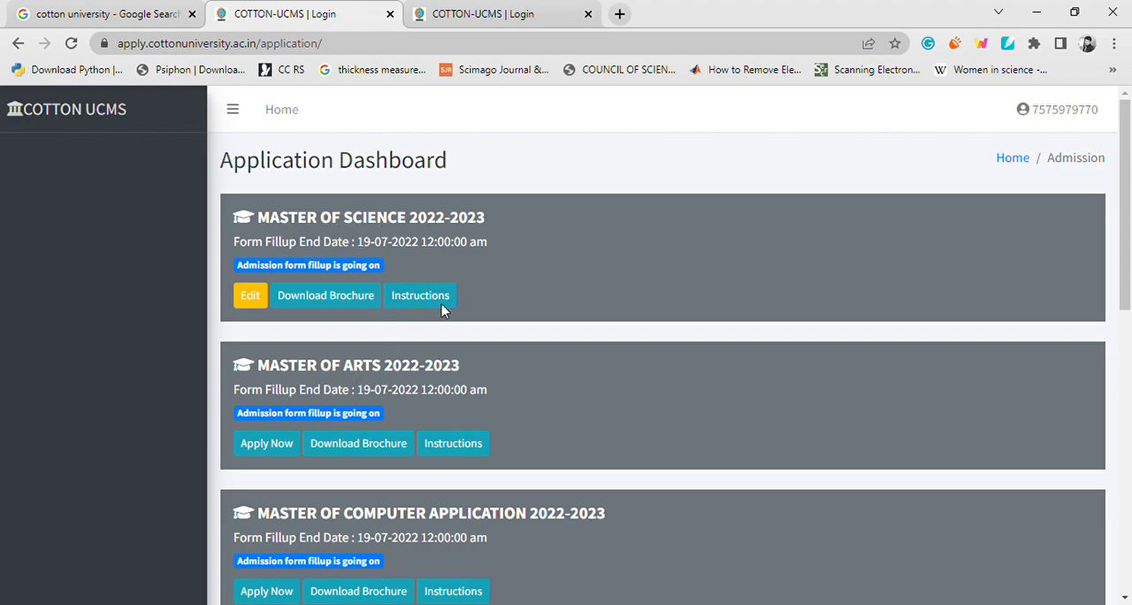
Review the 2022-2023 postgraduate programmes listed on the Application Dashboard.
scroll(446, 308, "down", 1)
scroll(520, 382, "down", 2)
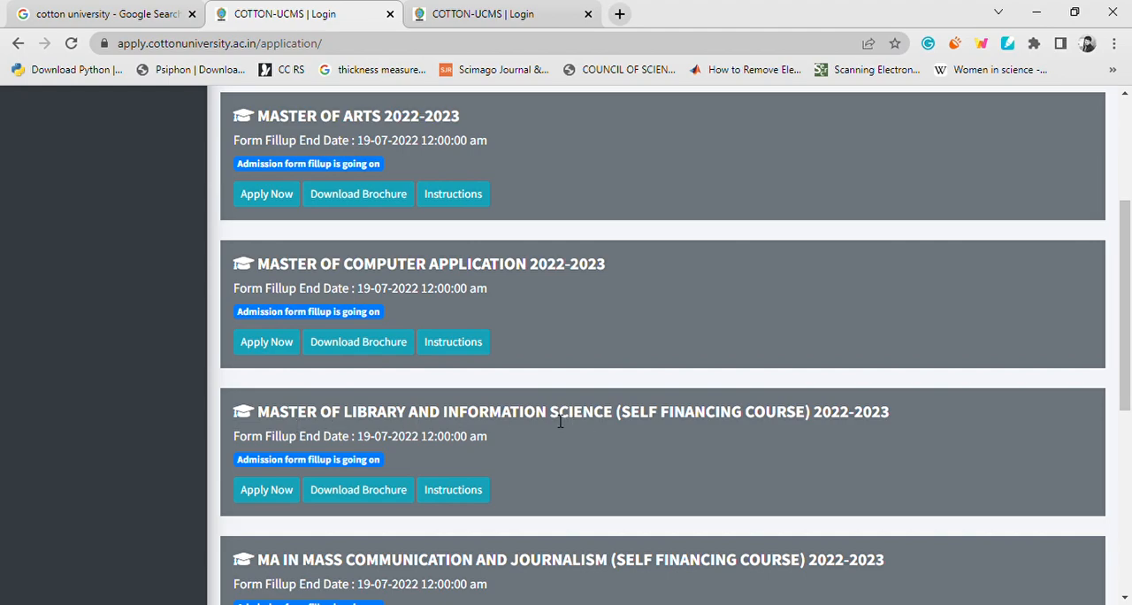
scroll(558, 407, "down", 2)
scroll(482, 409, "down", 2)
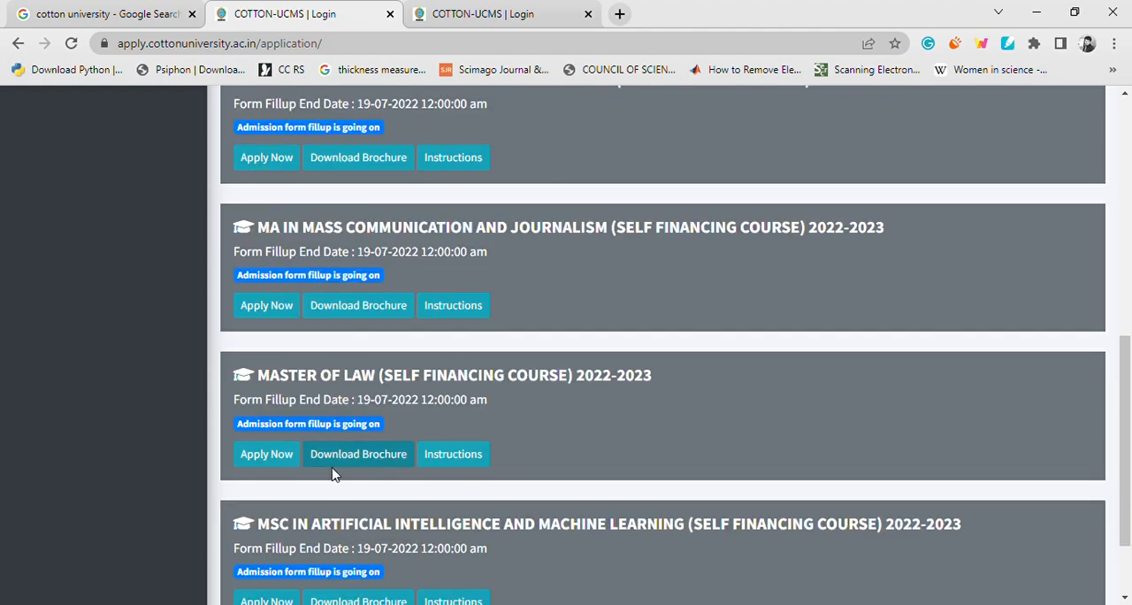
scroll(442, 387, "down", 1)
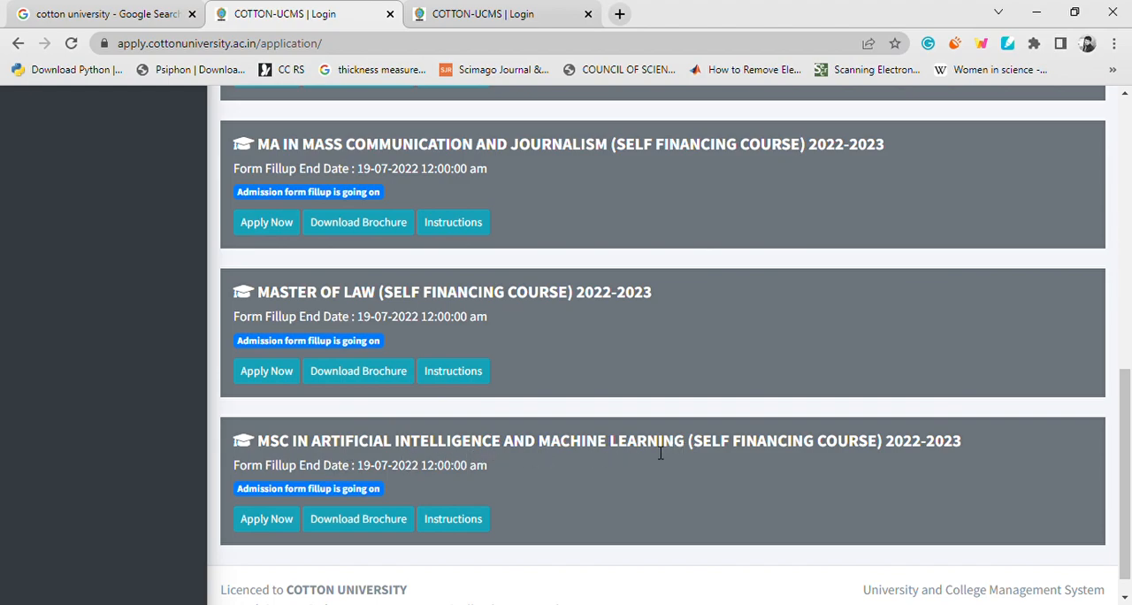
scroll(593, 375, "up", 7)
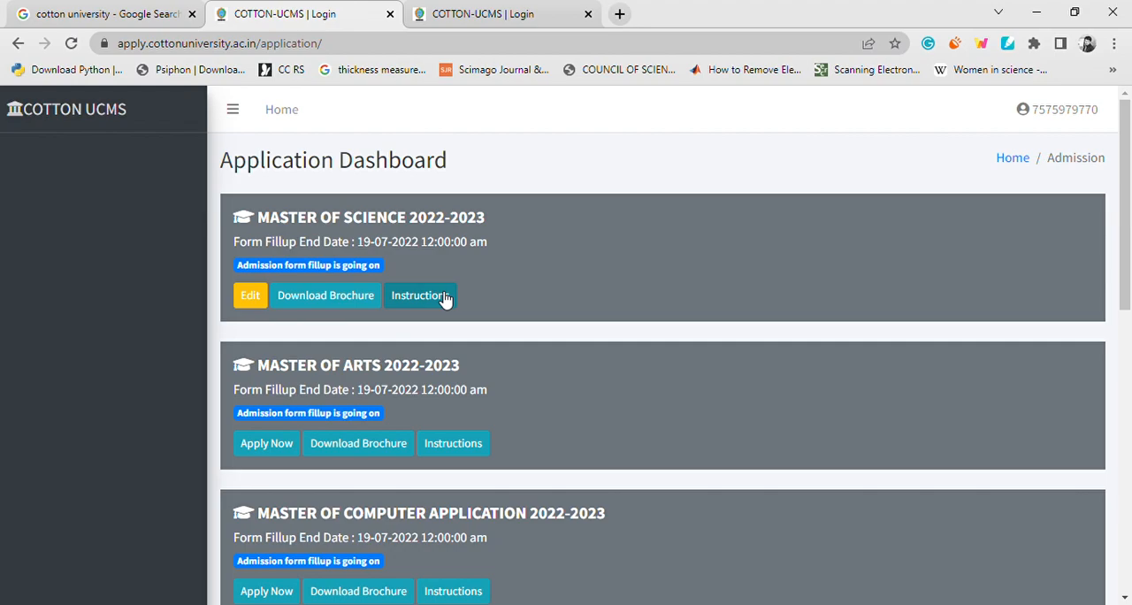
Open the Master of Science 2022-2023 application for editing and go back through its stages to Personal Details.
left_click(251, 301)
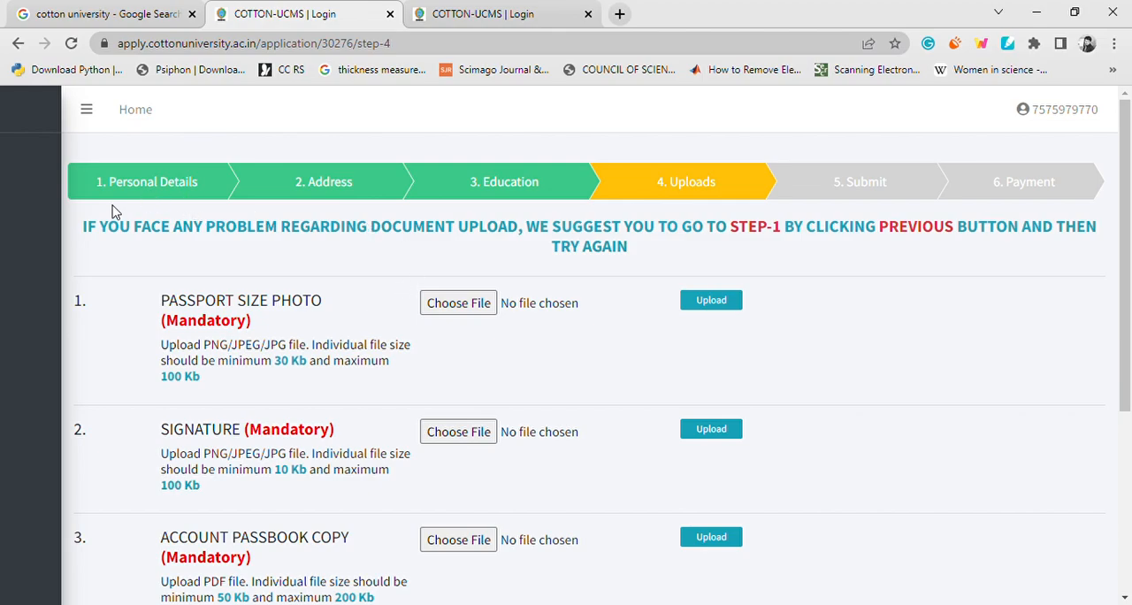
scroll(265, 257, "down", 3)
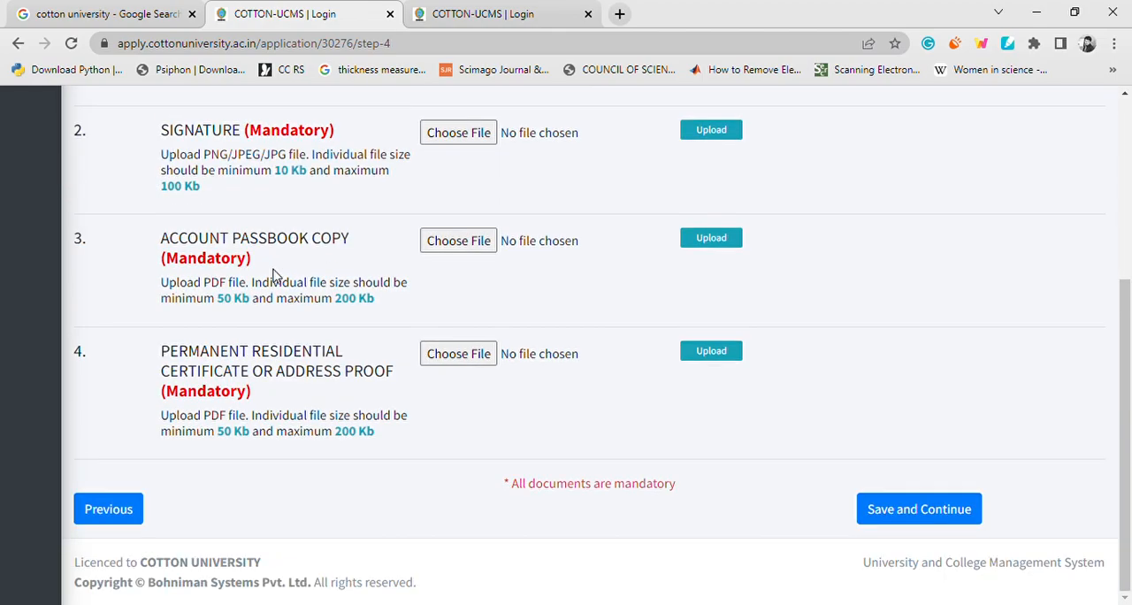
left_click(108, 522)
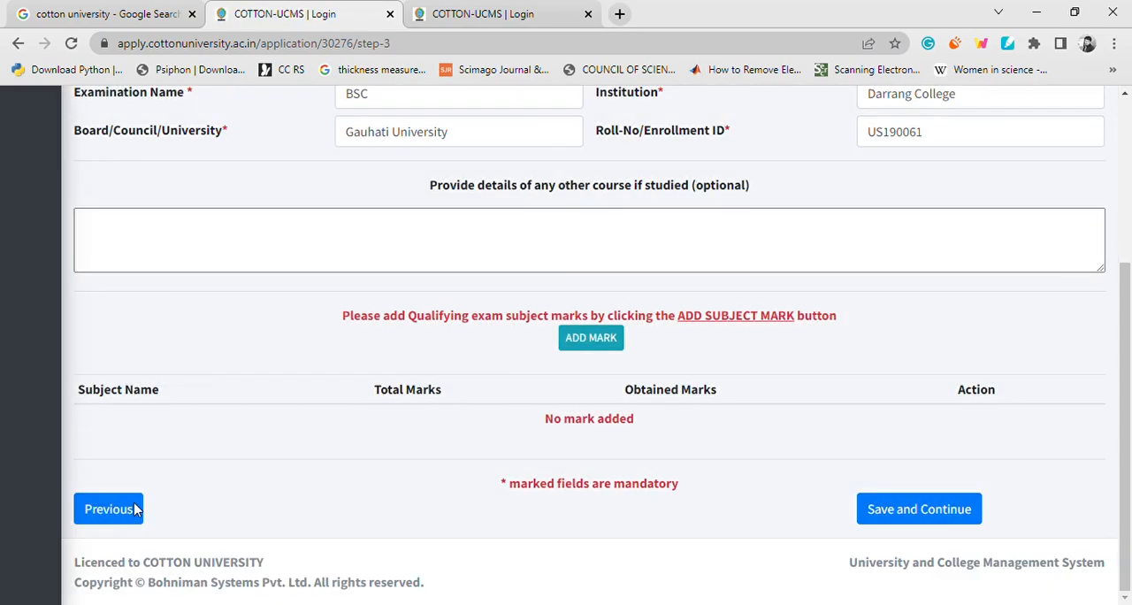
left_click(113, 511)
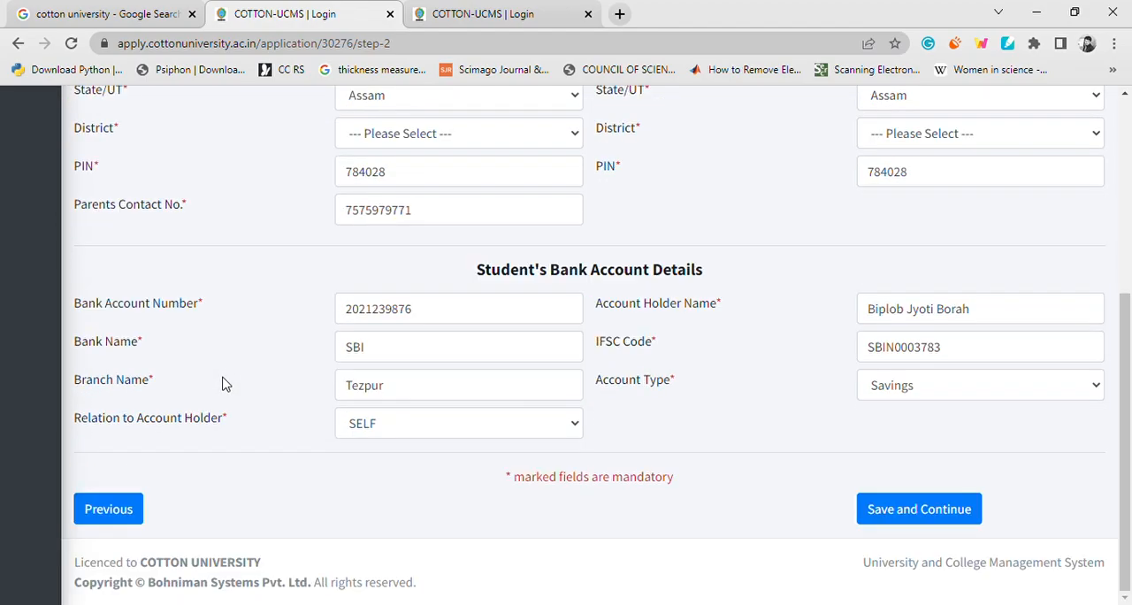
left_click(114, 511)
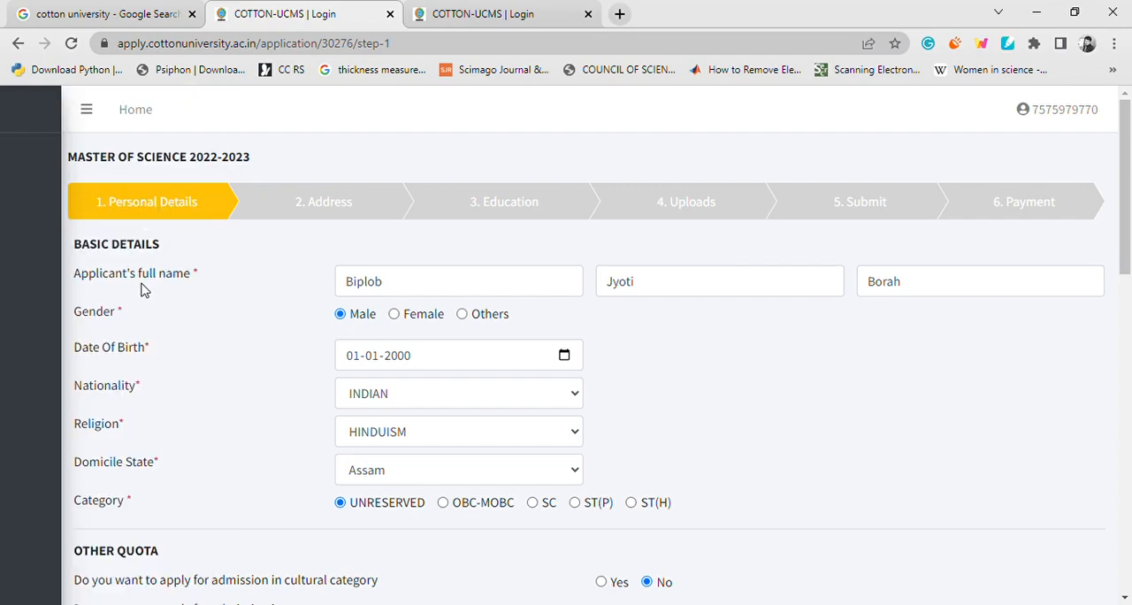
Review the basic details and the other quota questions in the Personal Details form.
scroll(256, 262, "down", 2)
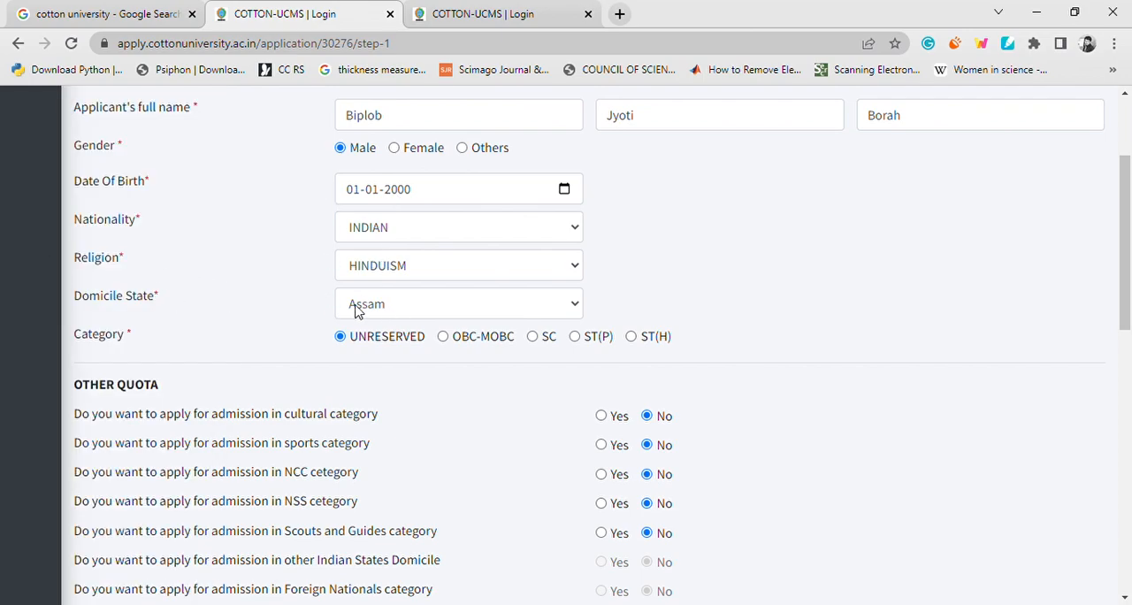
scroll(399, 314, "down", 1)
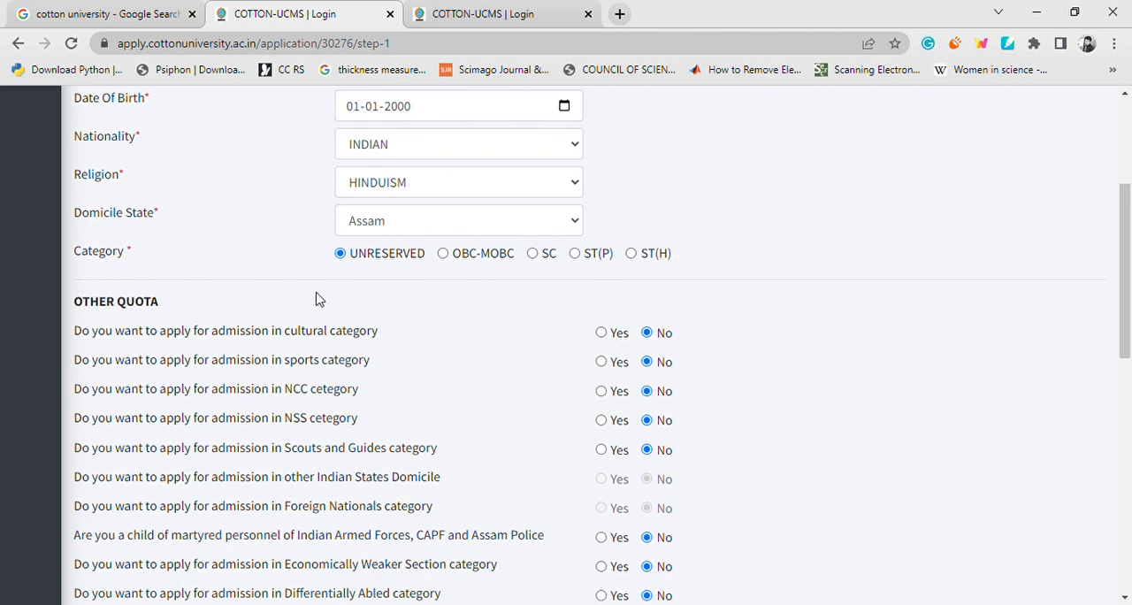
scroll(319, 299, "down", 1)
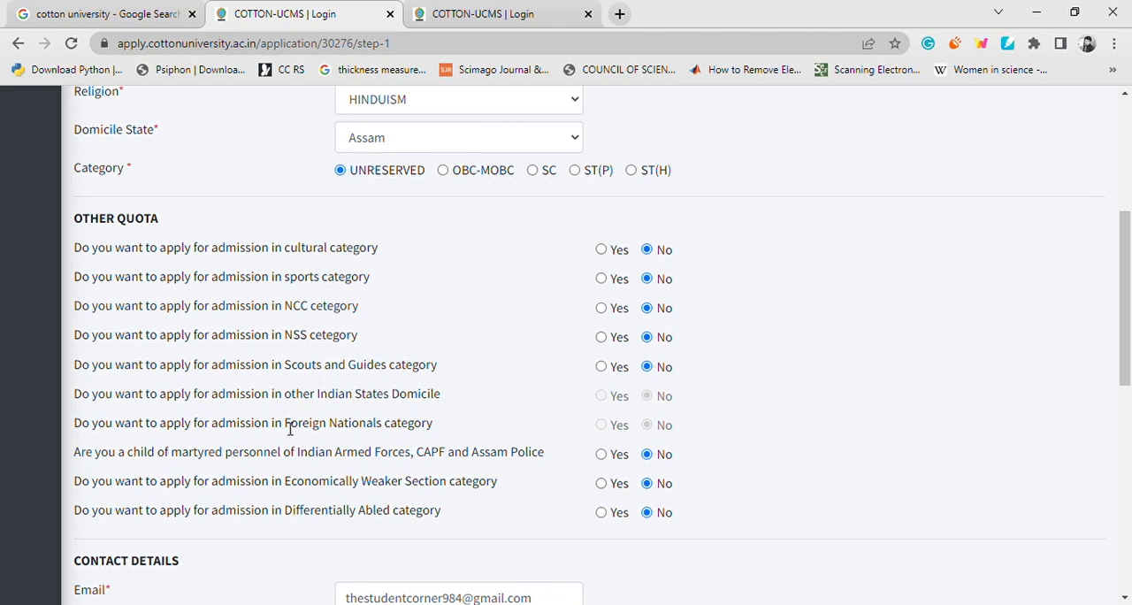
scroll(309, 385, "down", 1)
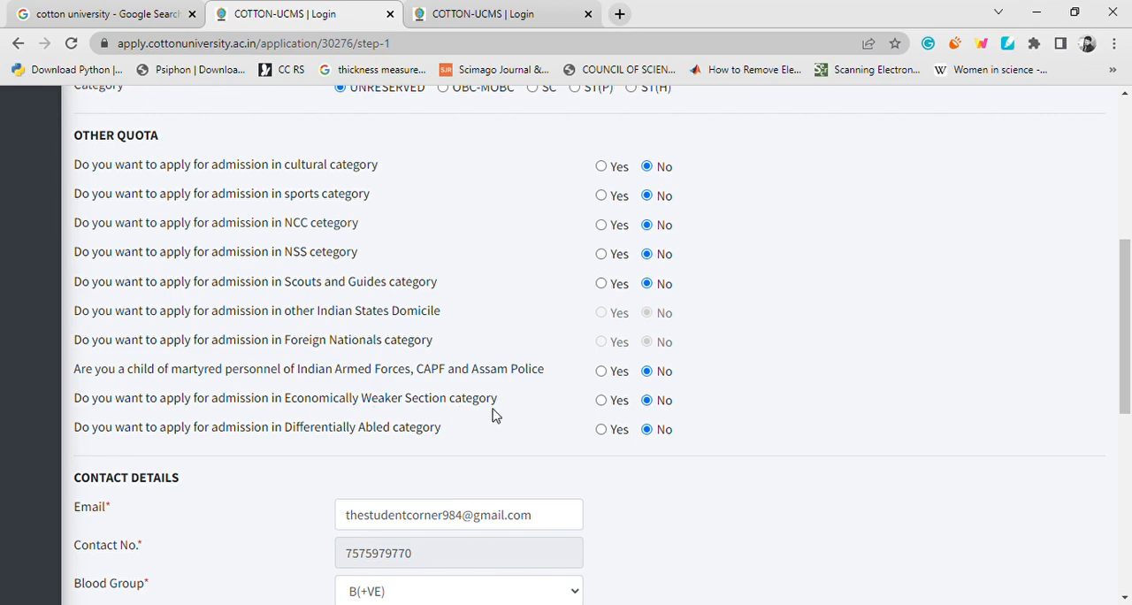
Try Yes for admission in the Economically Weaker Section category and set the answer back to No.
left_click(601, 402)
left_click(646, 401)
scroll(469, 420, "down", 1)
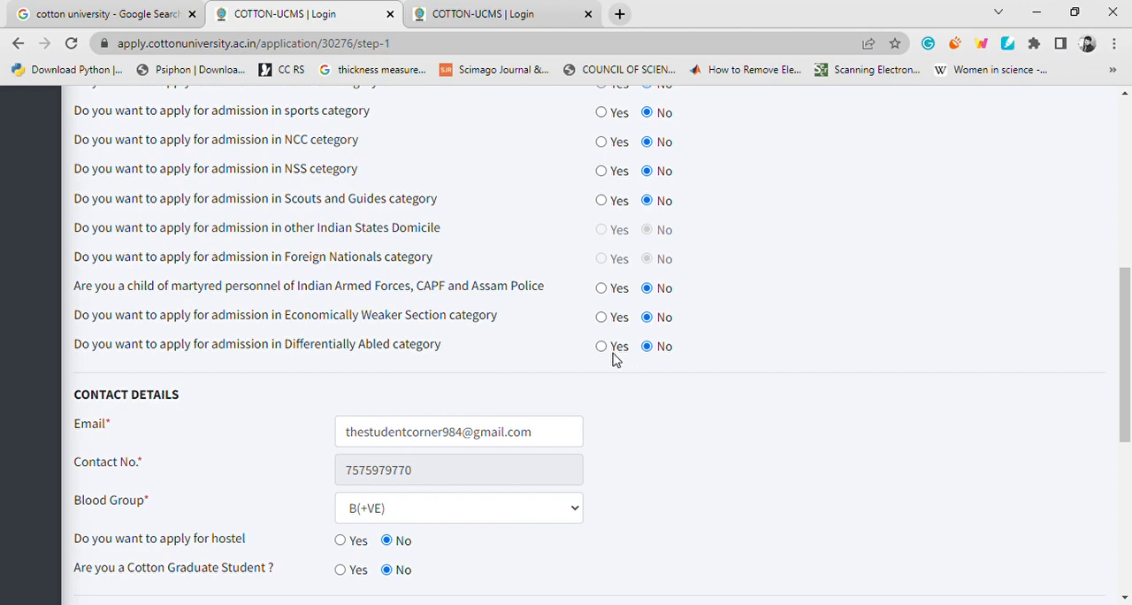
Under Contact Details, answer No for hostel, and try Yes for Cotton Graduate Student before setting it back to No.
scroll(593, 354, "down", 2)
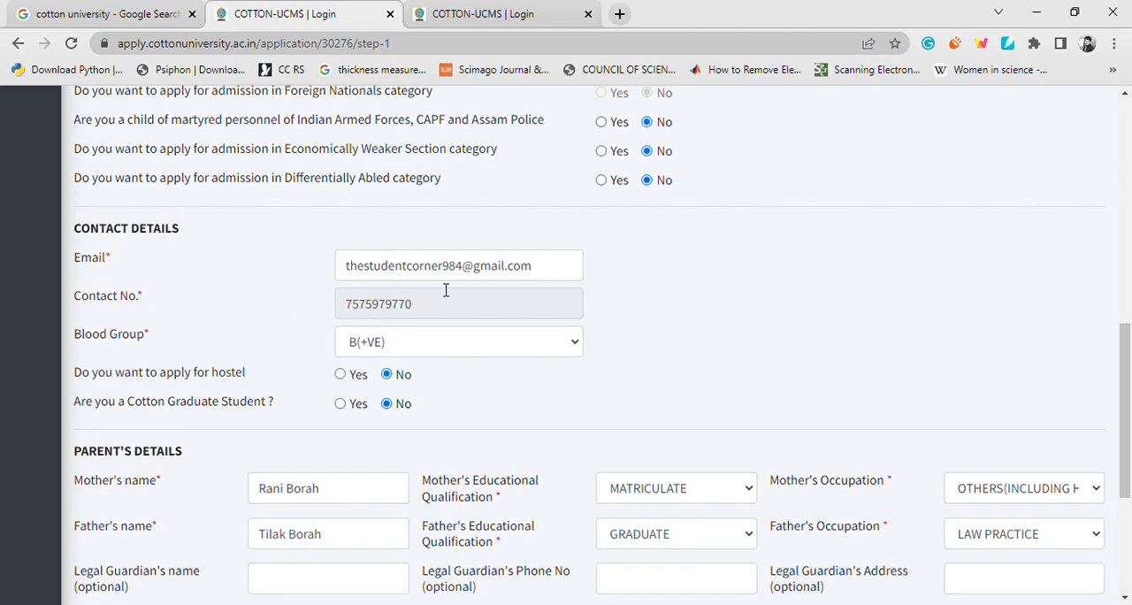
scroll(224, 347, "down", 1)
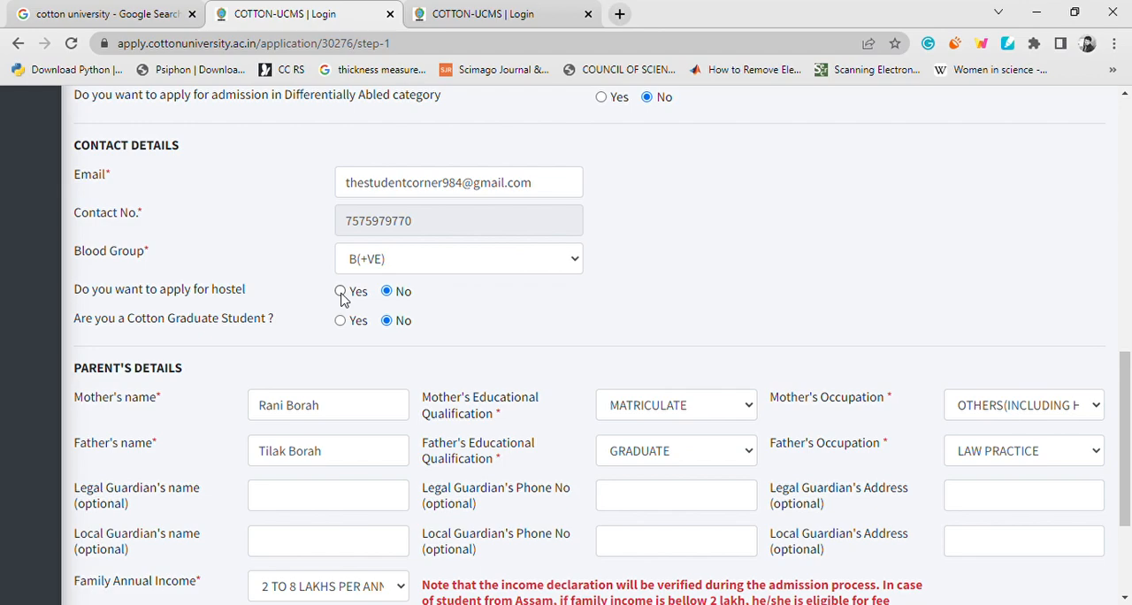
left_click(386, 291)
scroll(252, 309, "down", 1)
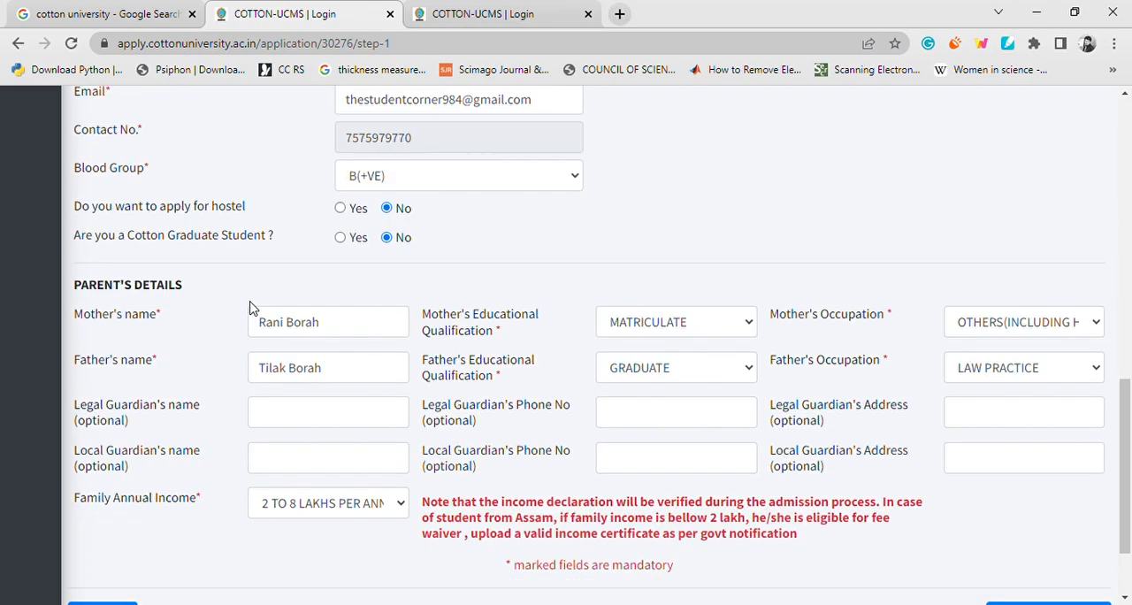
left_click(339, 241)
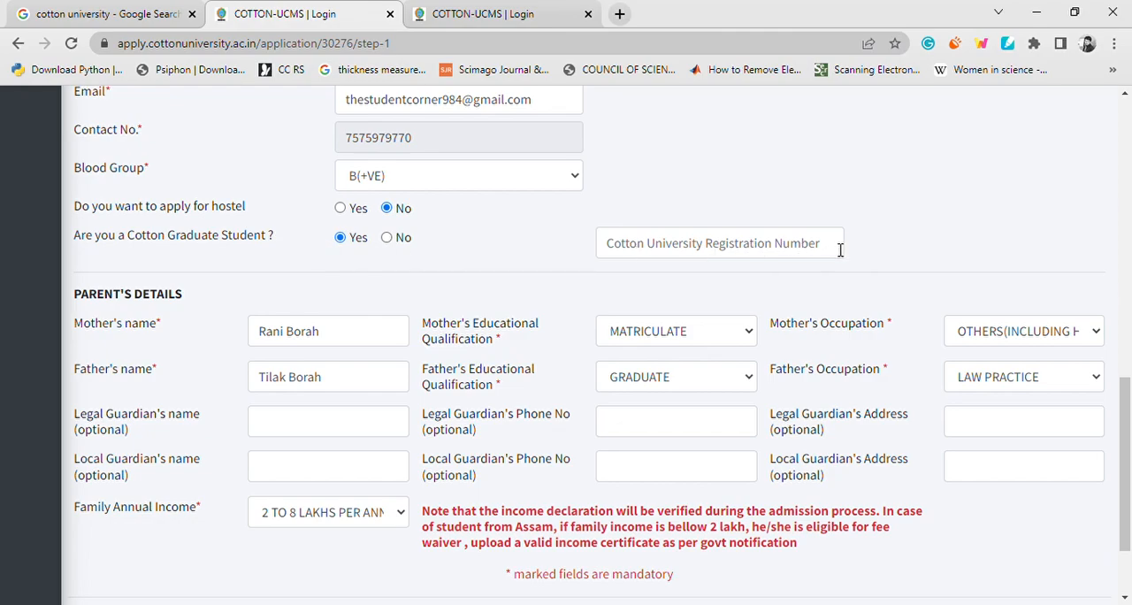
left_click(386, 239)
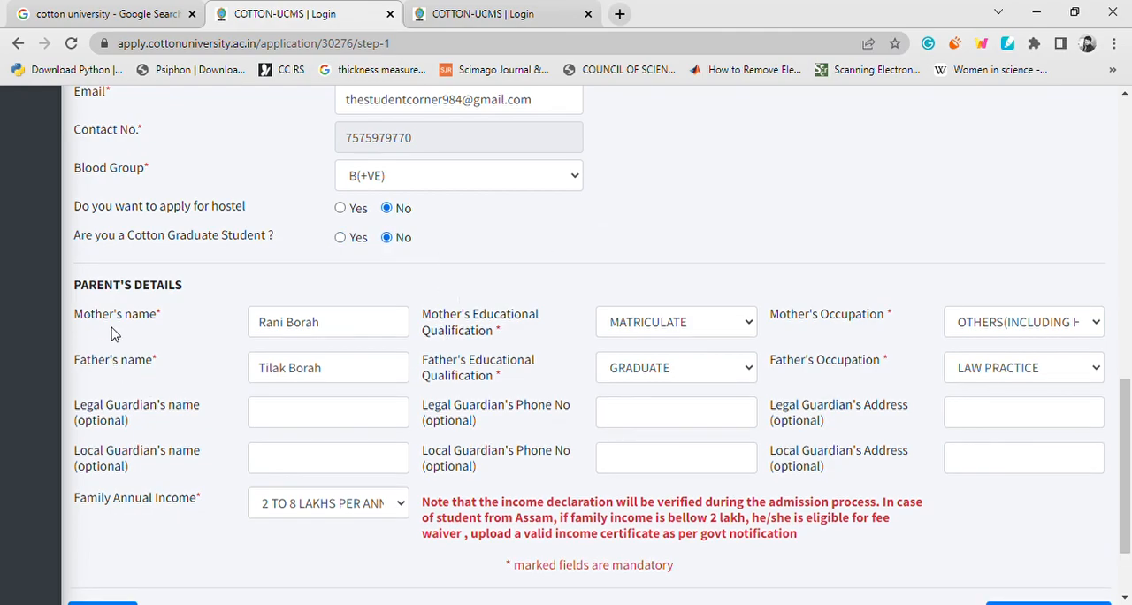
Review the Parent's Details section, including the guardian fields and the family annual income note.
scroll(115, 332, "down", 1)
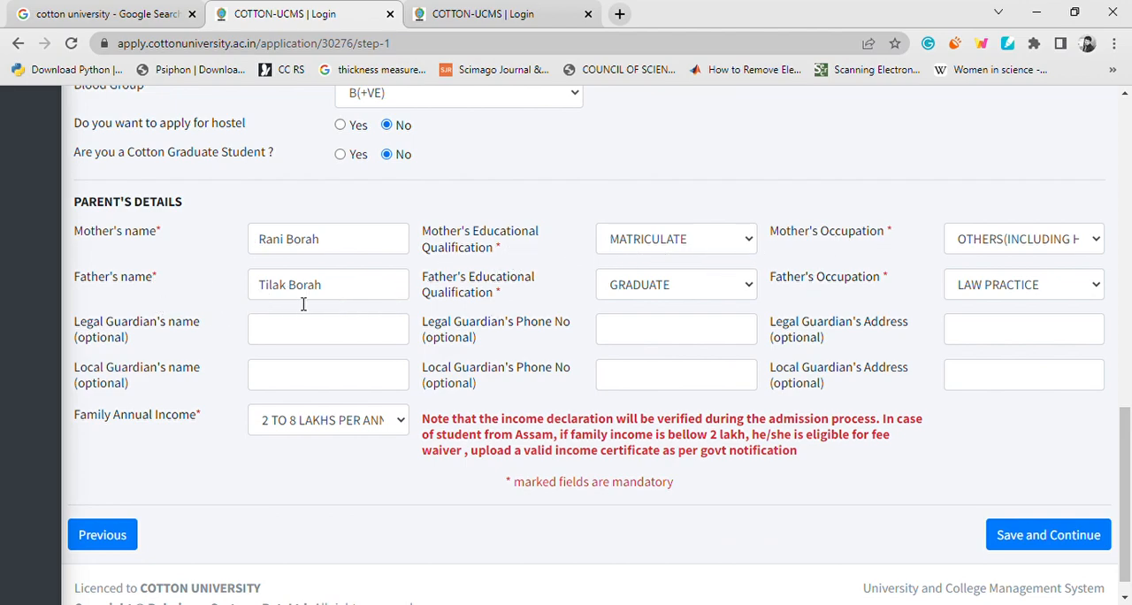
scroll(461, 299, "down", 1)
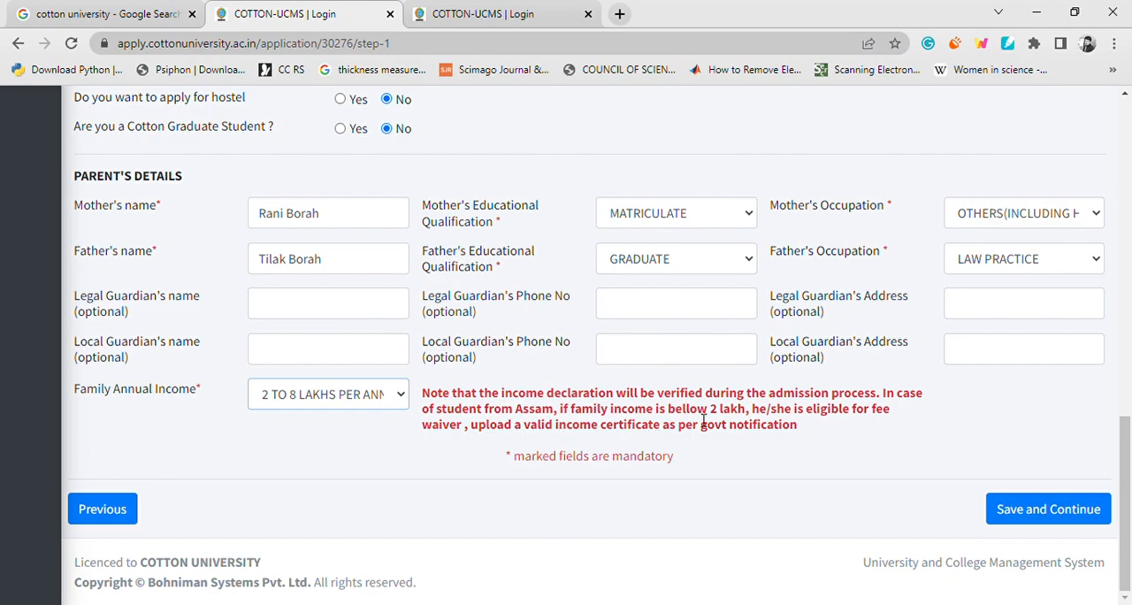
Save the completed Personal Details form and confirm the submission to proceed to the Address stage.
left_click(1030, 510)
left_click(609, 414)
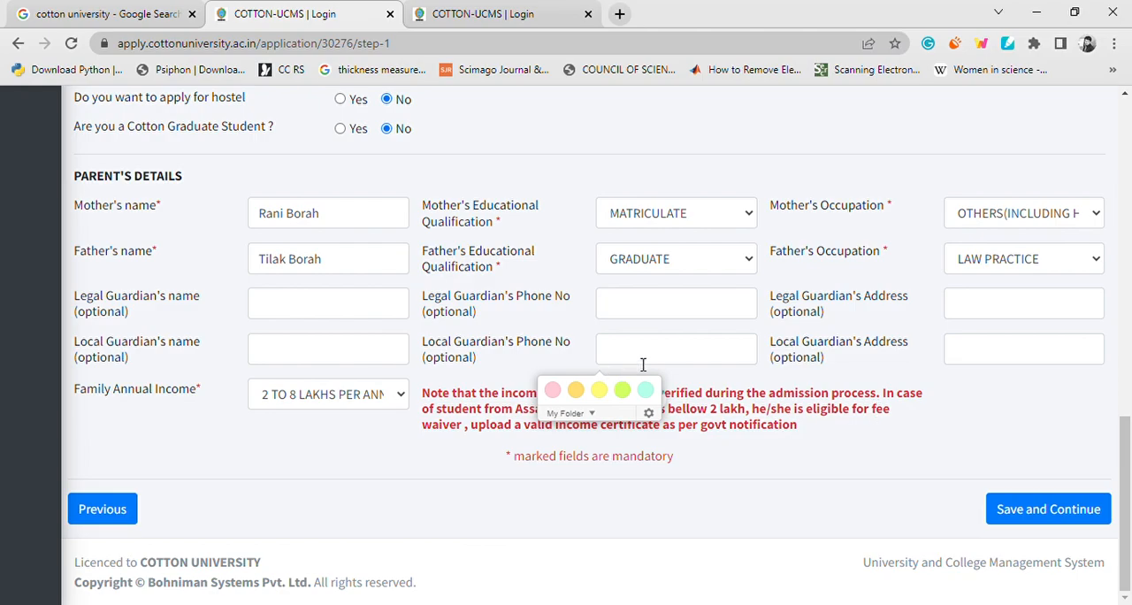
left_click(992, 509)
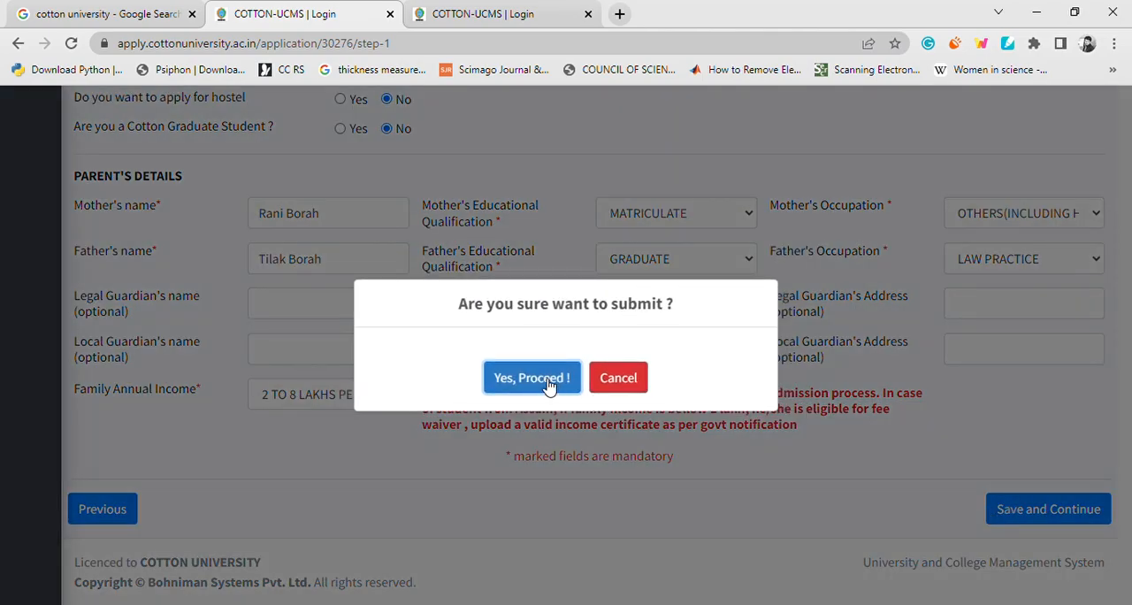
left_click(531, 378)
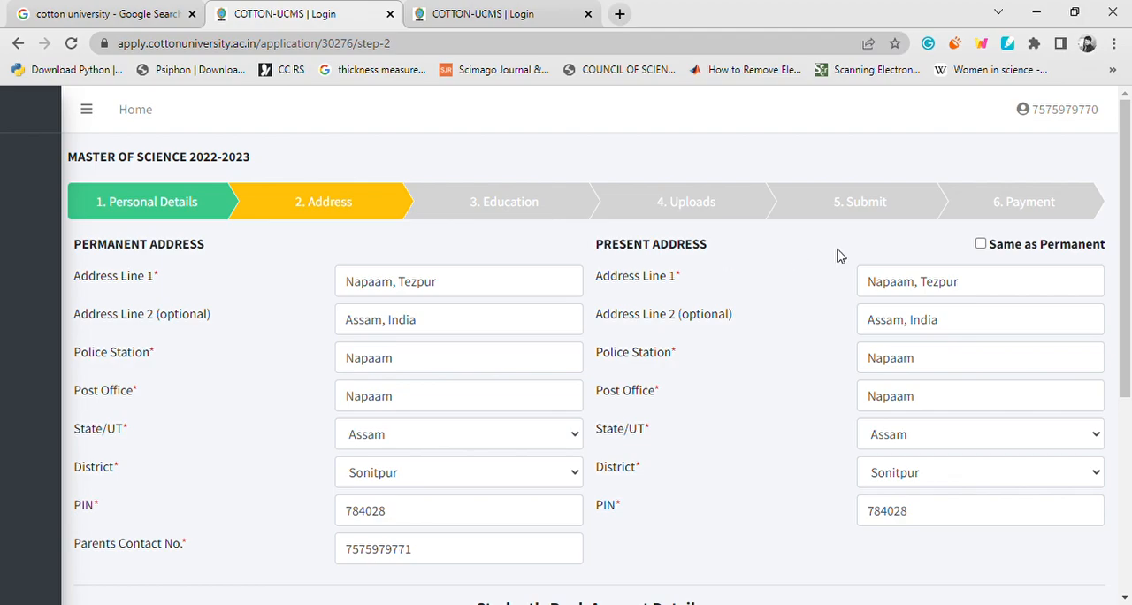
Mark the present address as the same as the permanent address.
left_click(982, 244)
scroll(770, 321, "down", 2)
scroll(770, 321, "down", 2)
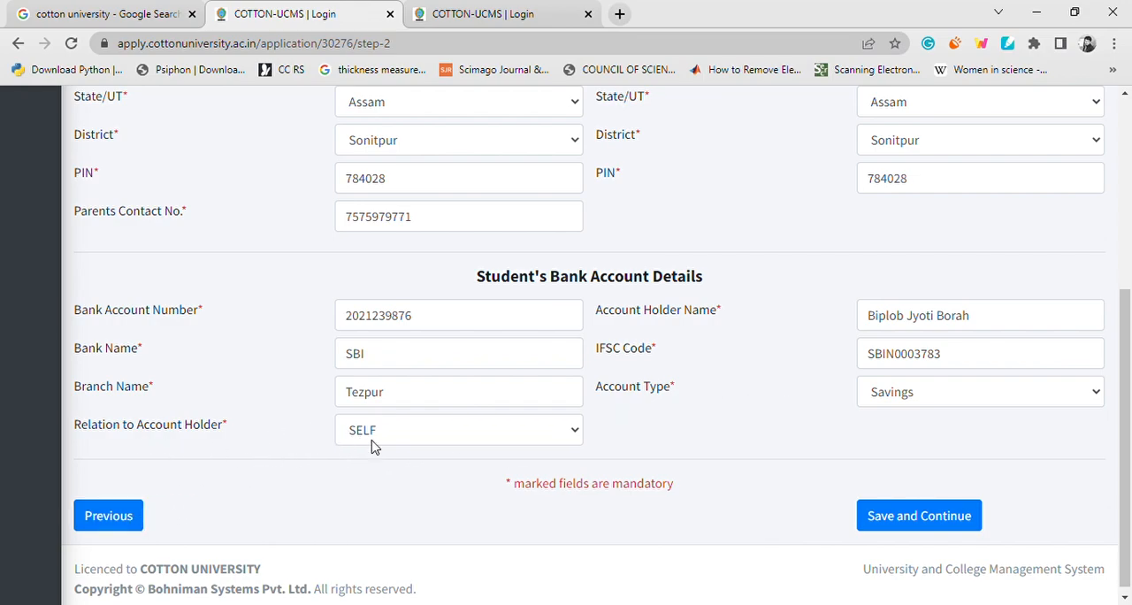
Keep SELF as the relation to the account holder, then save the Address form and confirm the submission.
left_click(404, 434)
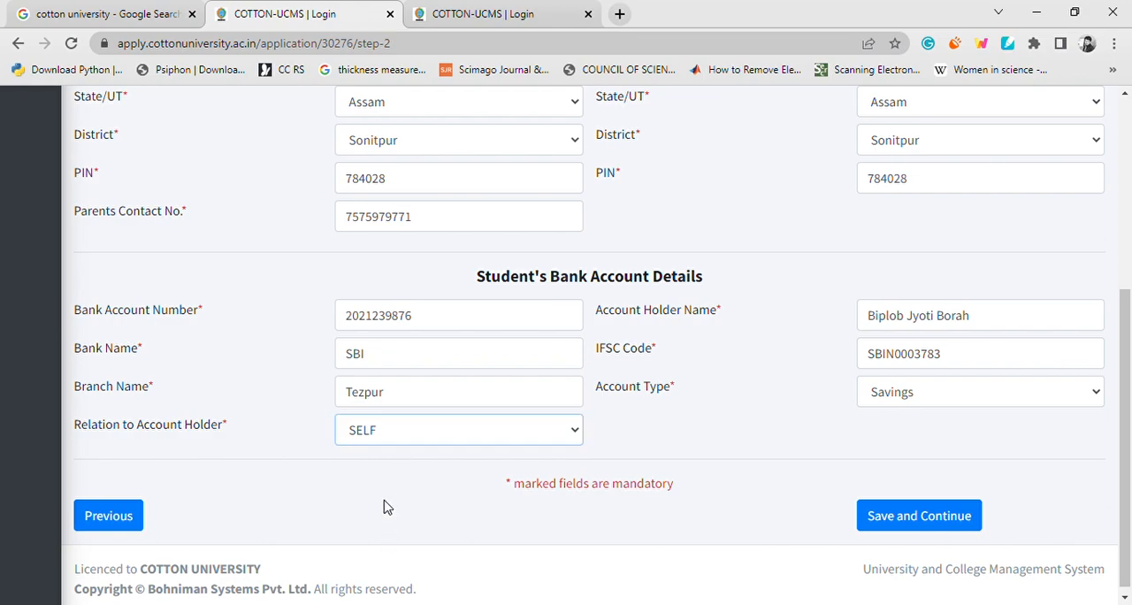
left_click(895, 517)
left_click(535, 379)
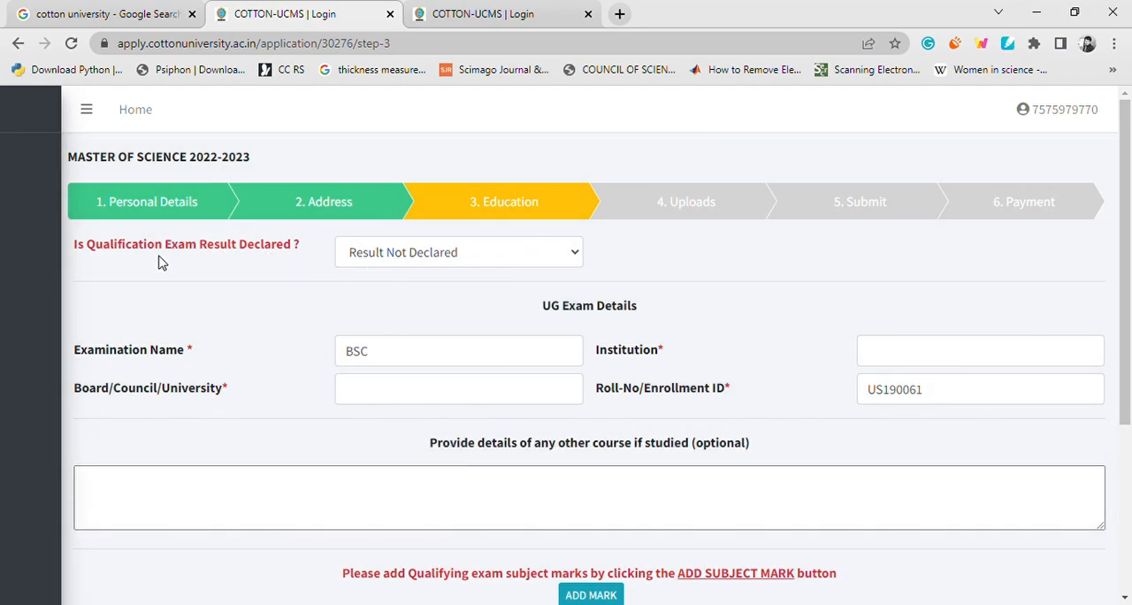
Try Result Declared for the qualification exam and set the answer back to Result Not Declared.
left_click(443, 256)
left_click(433, 279)
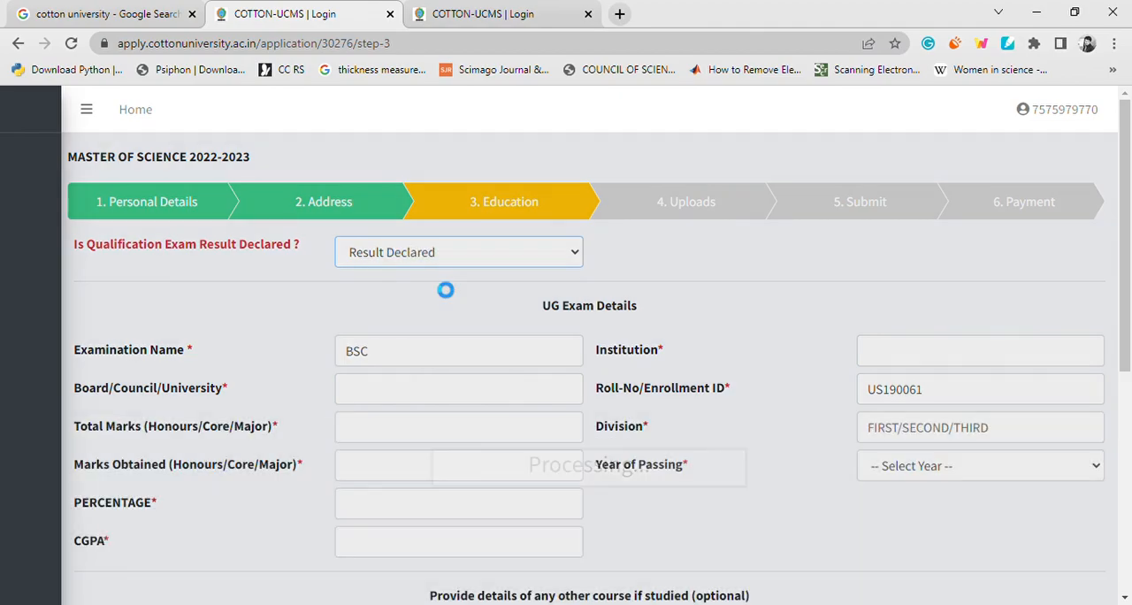
scroll(331, 353, "down", 1)
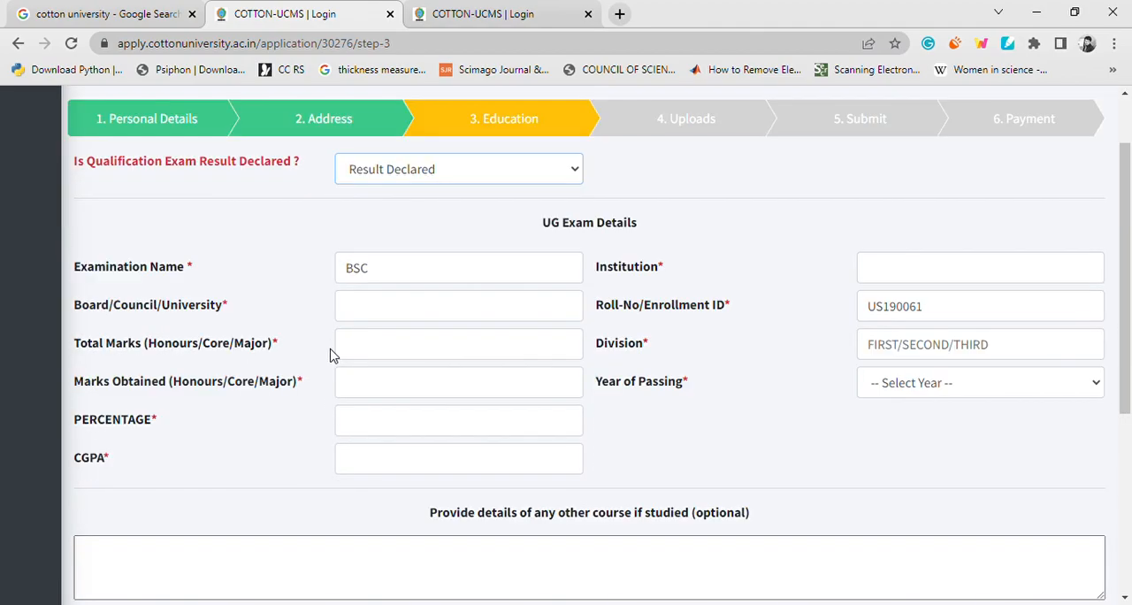
left_click(457, 173)
left_click(445, 218)
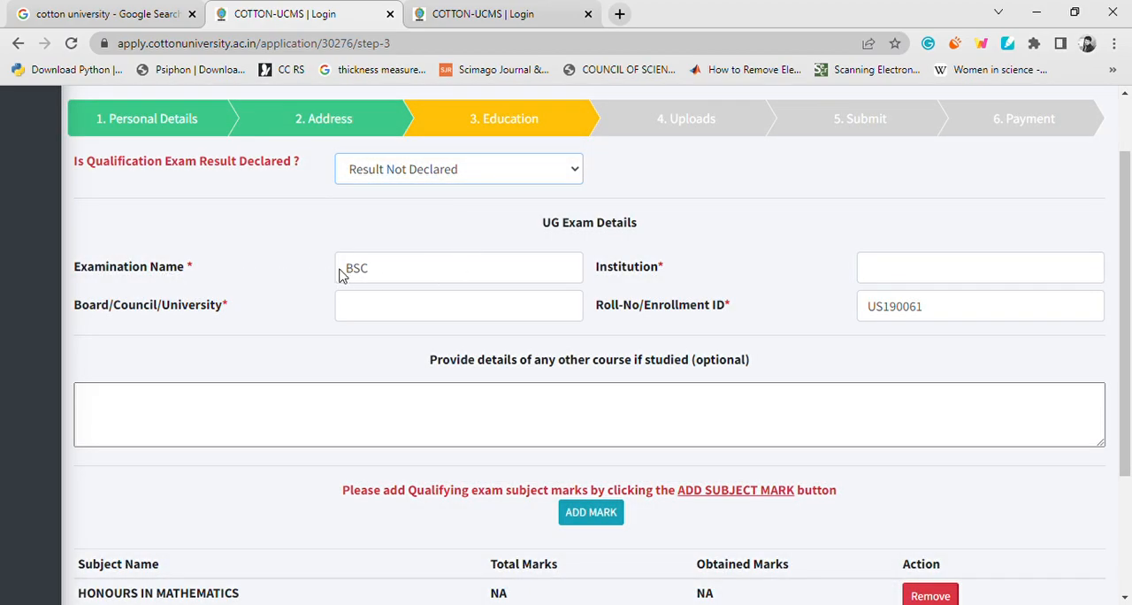
In the UG Exam Details, enter gauhati university as the board or university and darrange college as the institution.
left_click(376, 309)
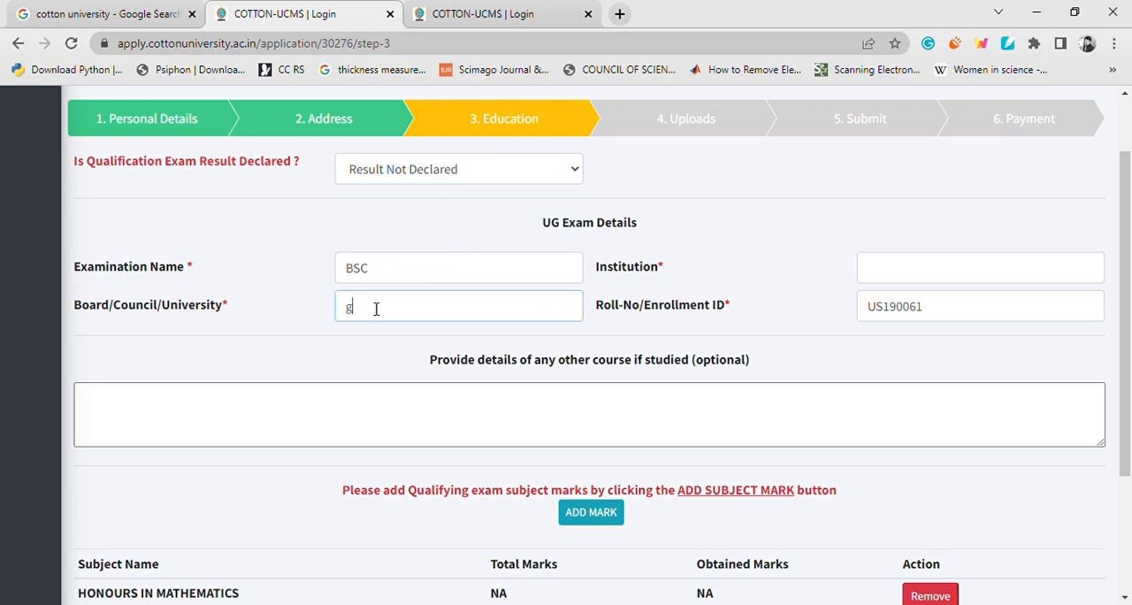
type("gauhati university")
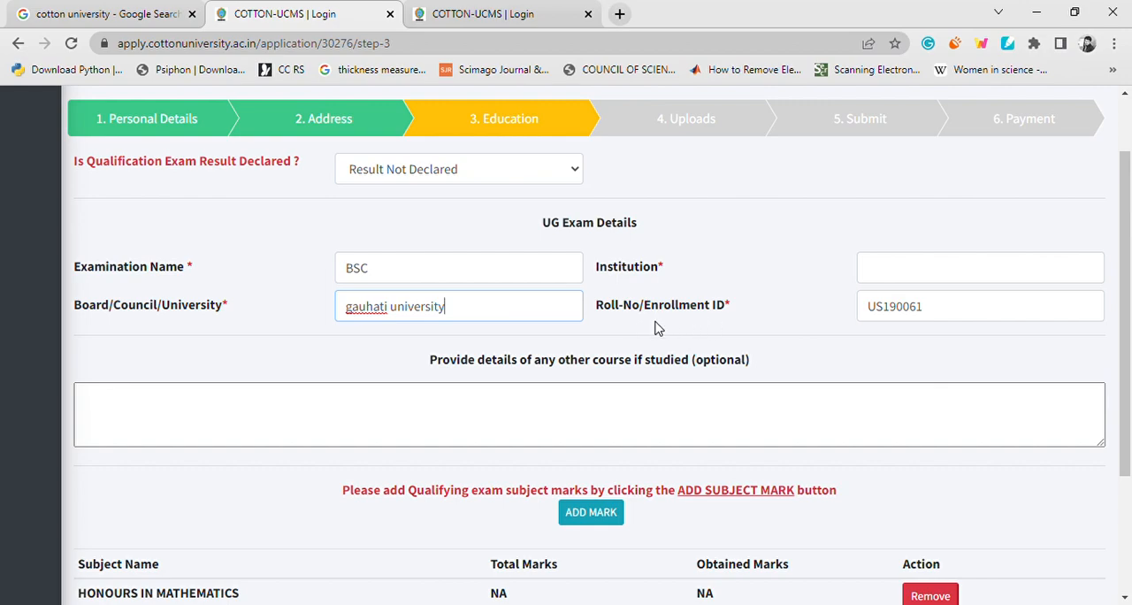
left_click(950, 315)
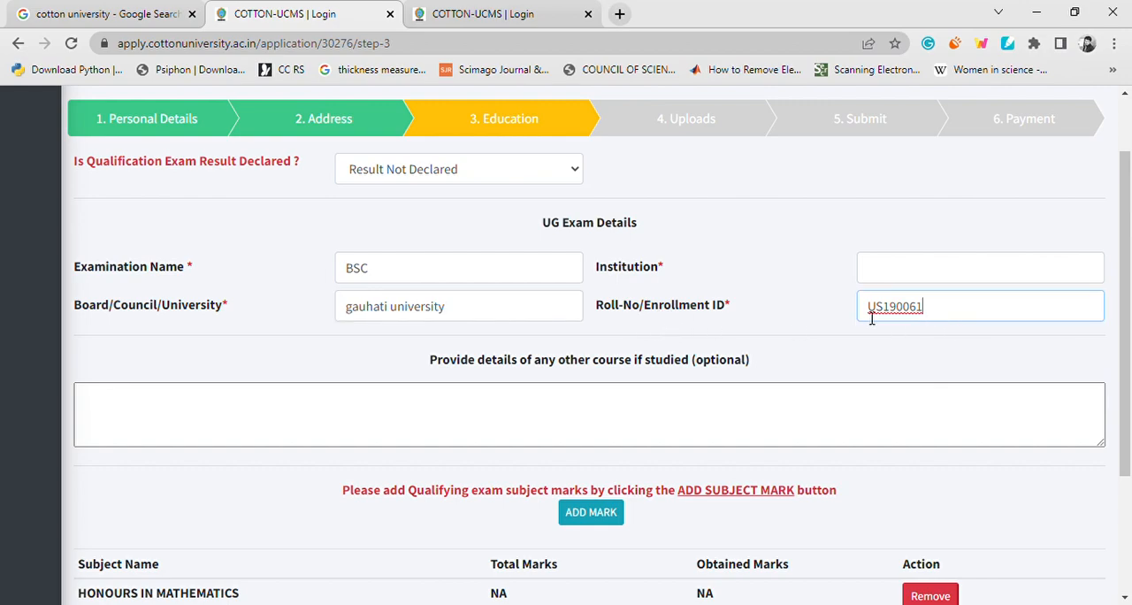
left_click(896, 274)
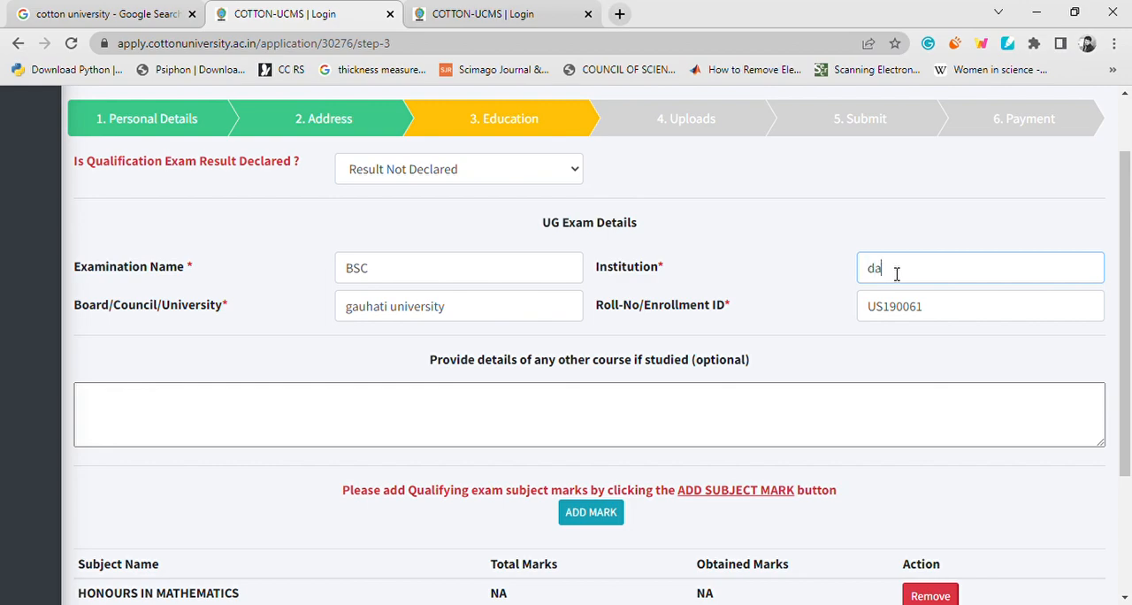
type("darrange college")
Try to add HONOURS IN PHYSICS to the qualifying exam subject marks.
scroll(560, 339, "down", 2)
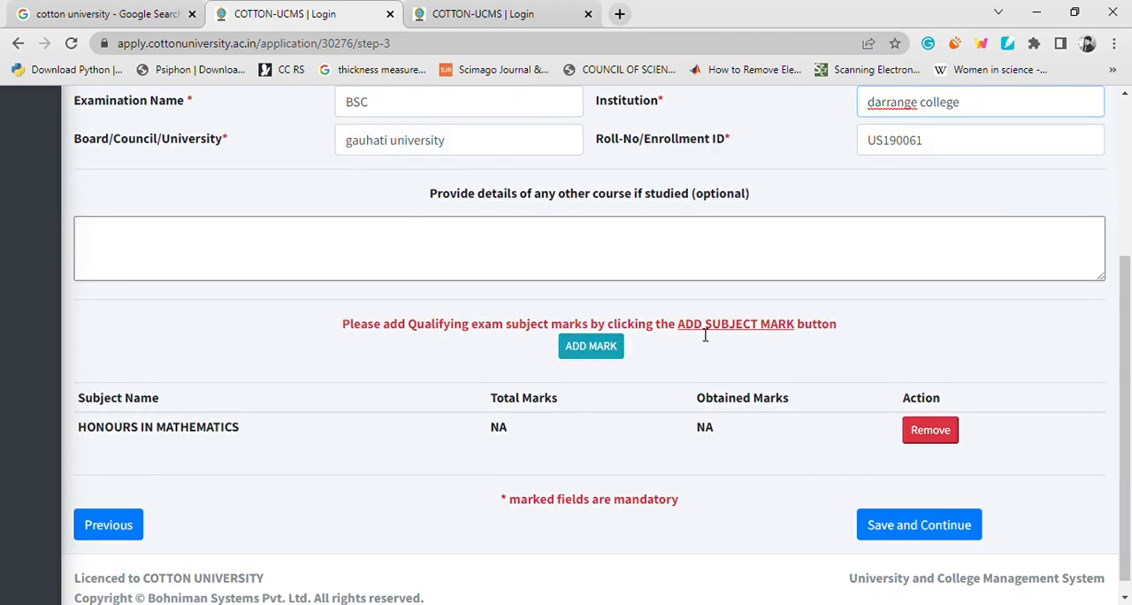
left_click(590, 347)
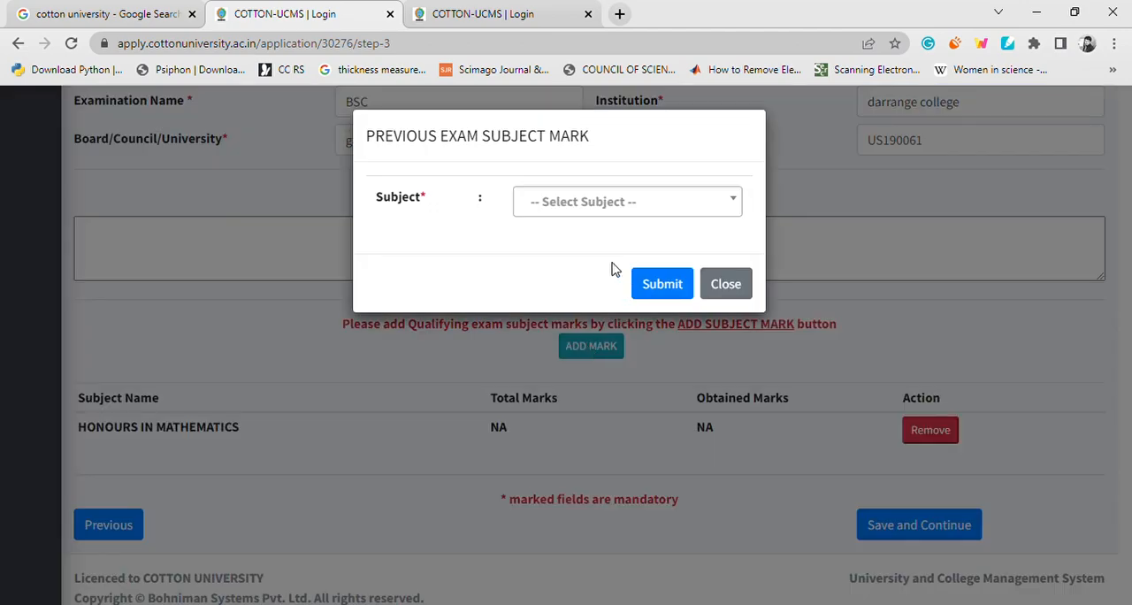
left_click(621, 212)
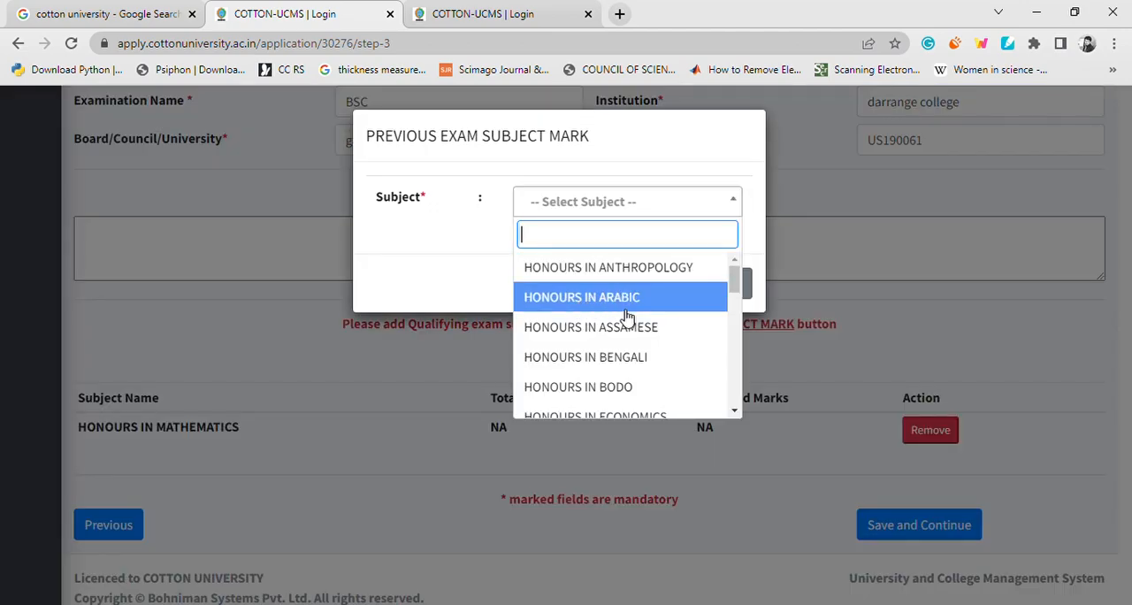
scroll(628, 314, "down", 3)
scroll(592, 340, "down", 5)
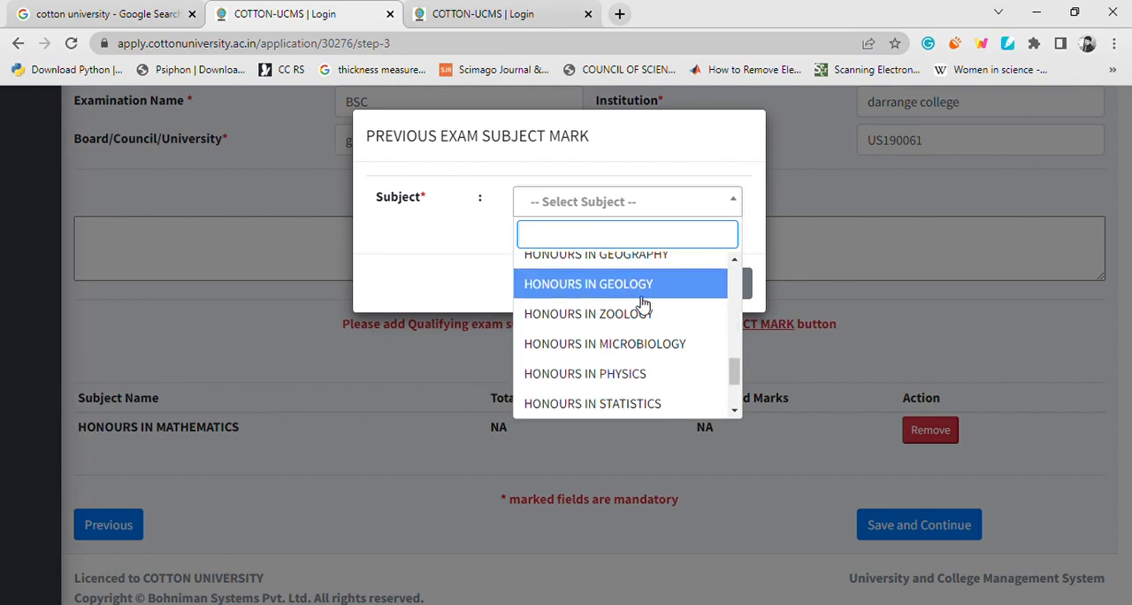
scroll(648, 387, "down", 2)
scroll(561, 350, "up", 3)
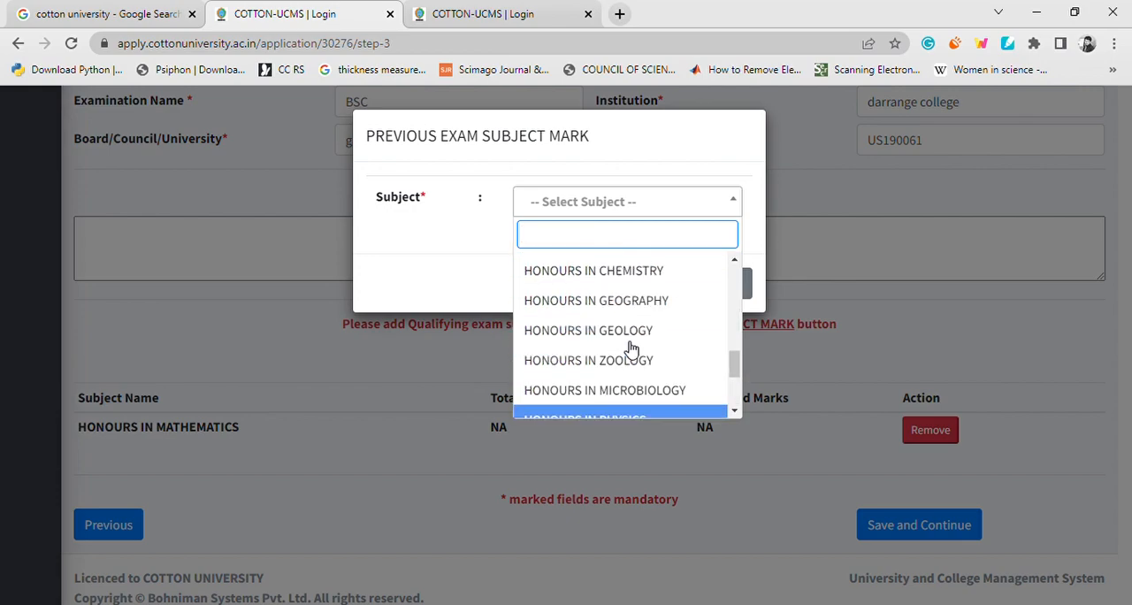
scroll(650, 324, "down", 1)
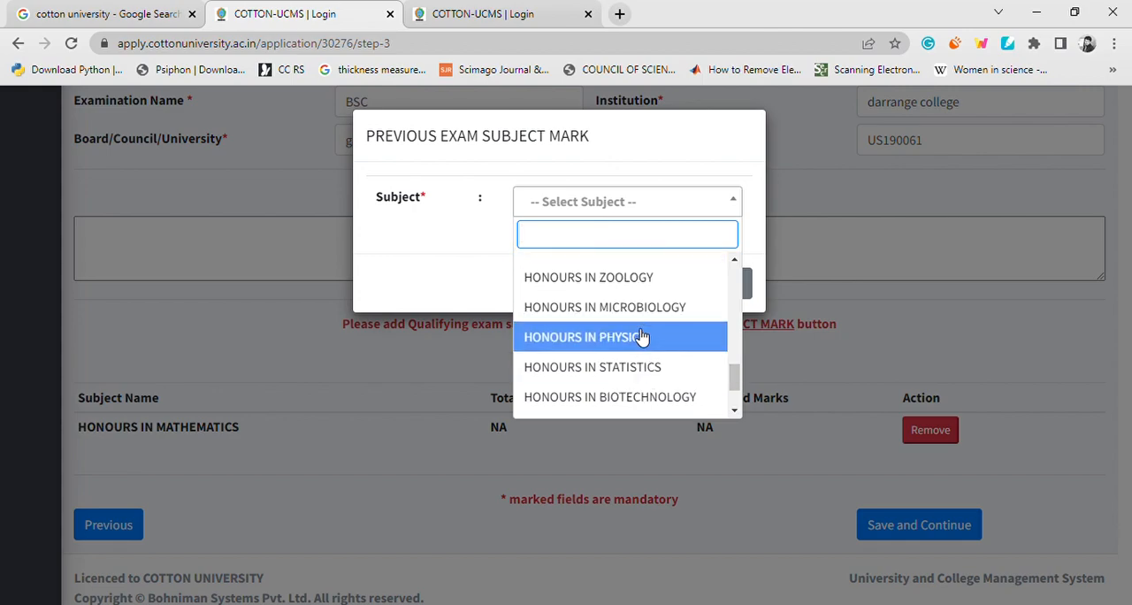
left_click(646, 332)
left_click(662, 285)
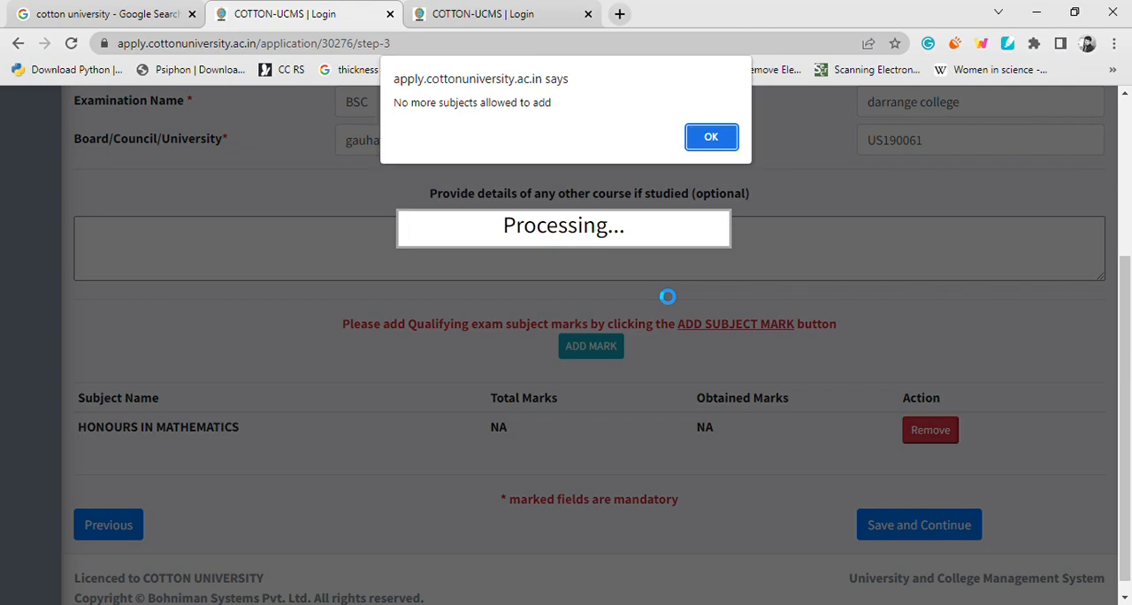
left_click(699, 142)
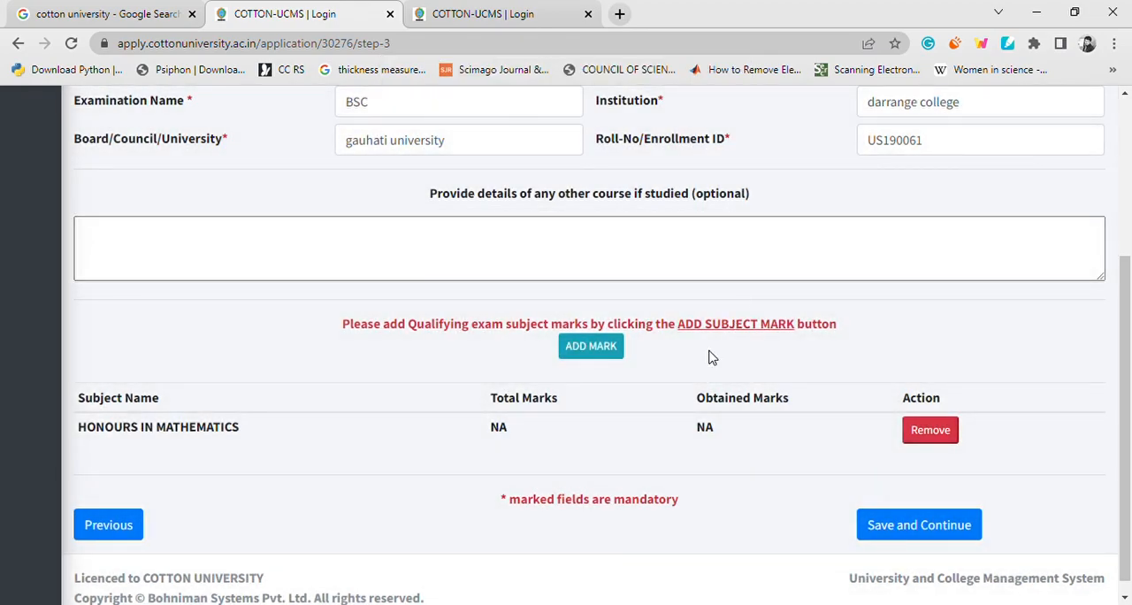
Save the Education form and confirm the submission to proceed to the Uploads stage.
scroll(619, 346, "down", 1)
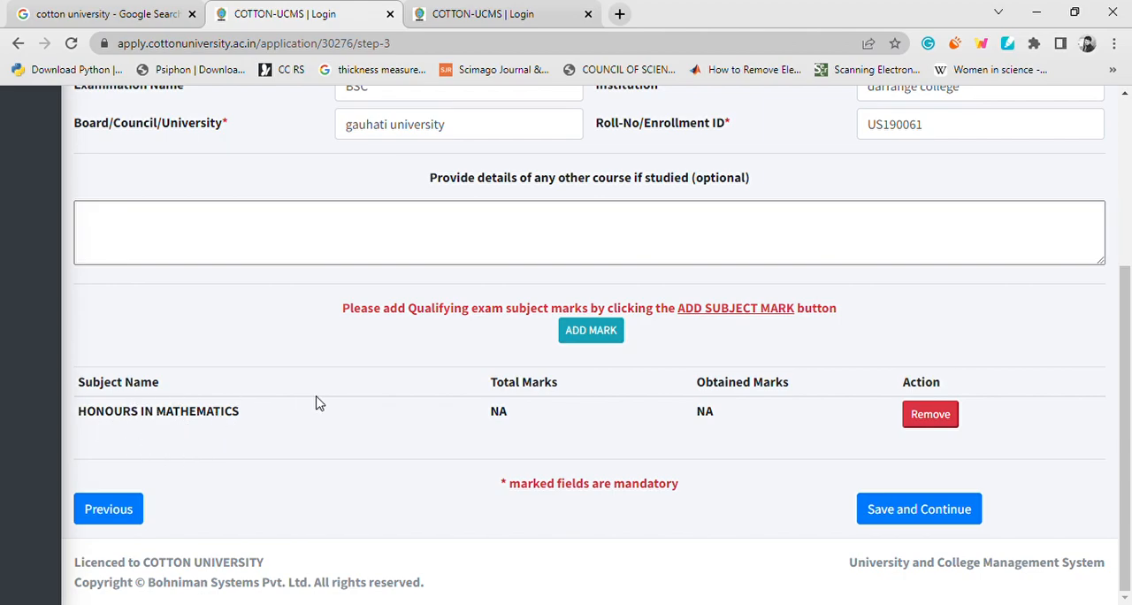
double_click(886, 506)
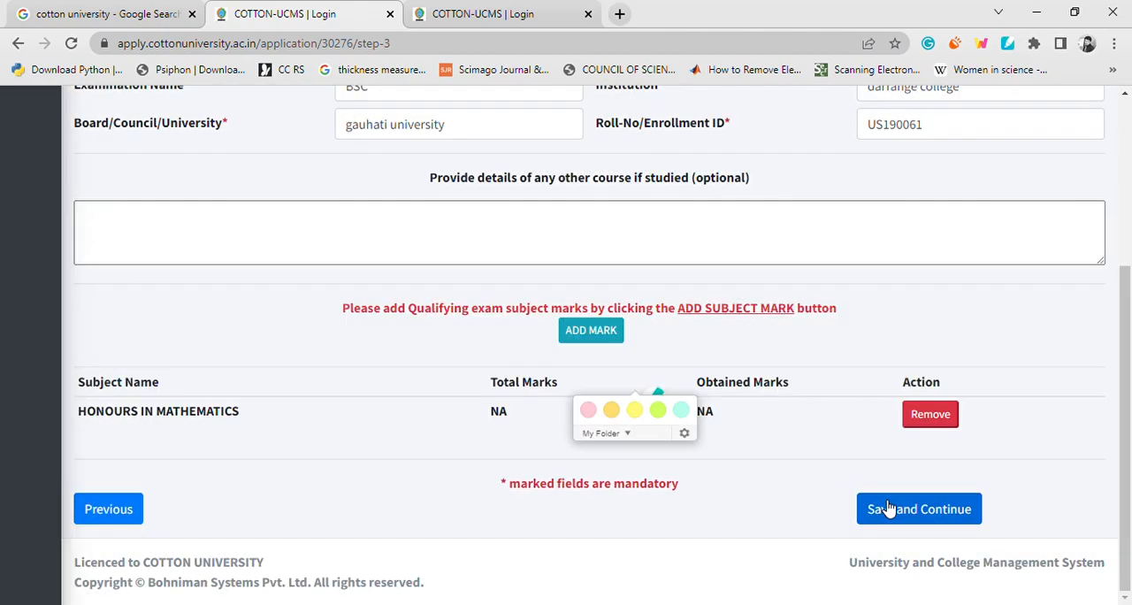
left_click(887, 508)
left_click(521, 382)
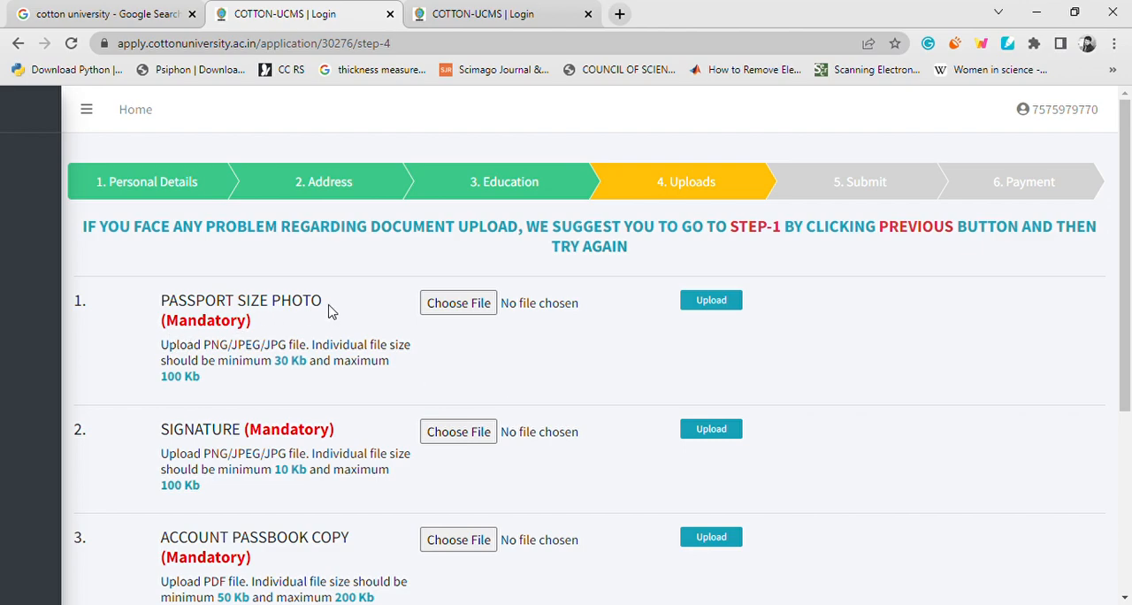
Look through the required uploads and try to submit the stage without choosing any documents.
scroll(300, 367, "down", 2)
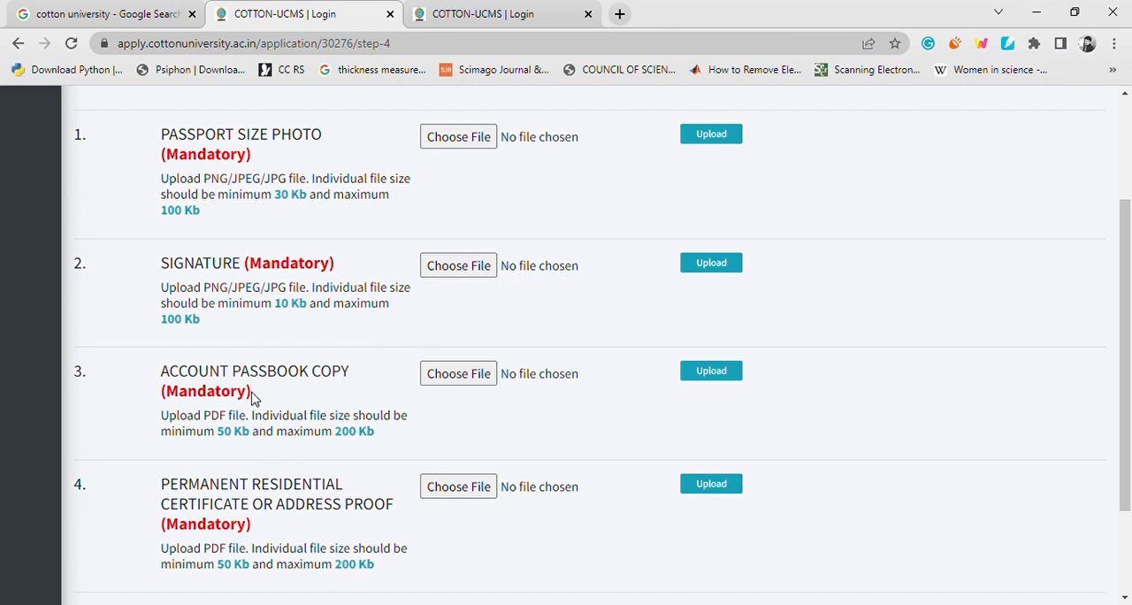
scroll(278, 367, "down", 1)
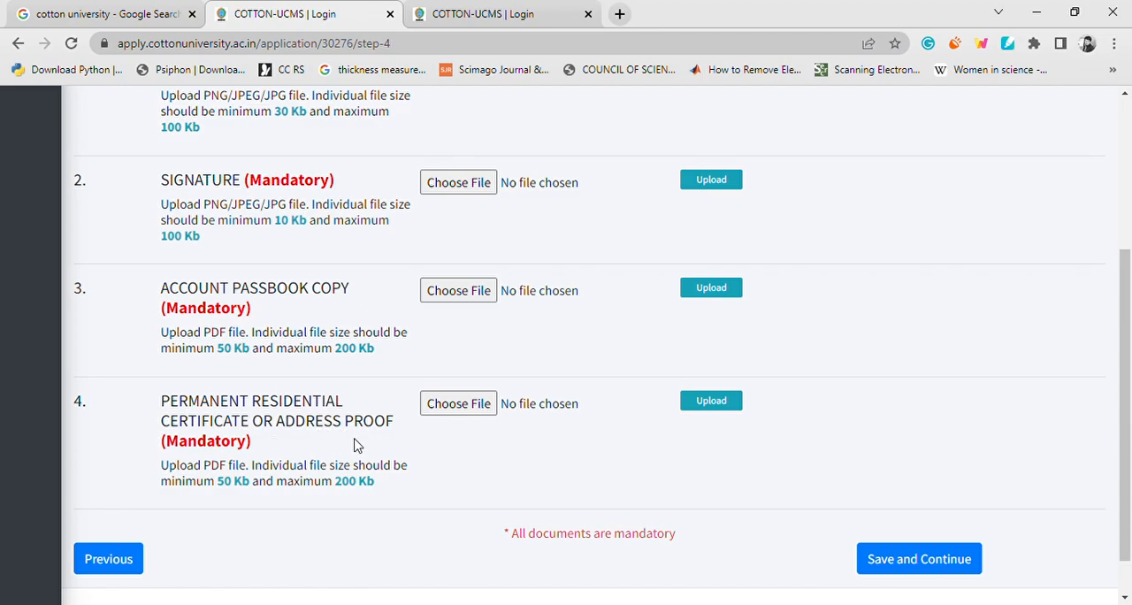
scroll(399, 436, "down", 1)
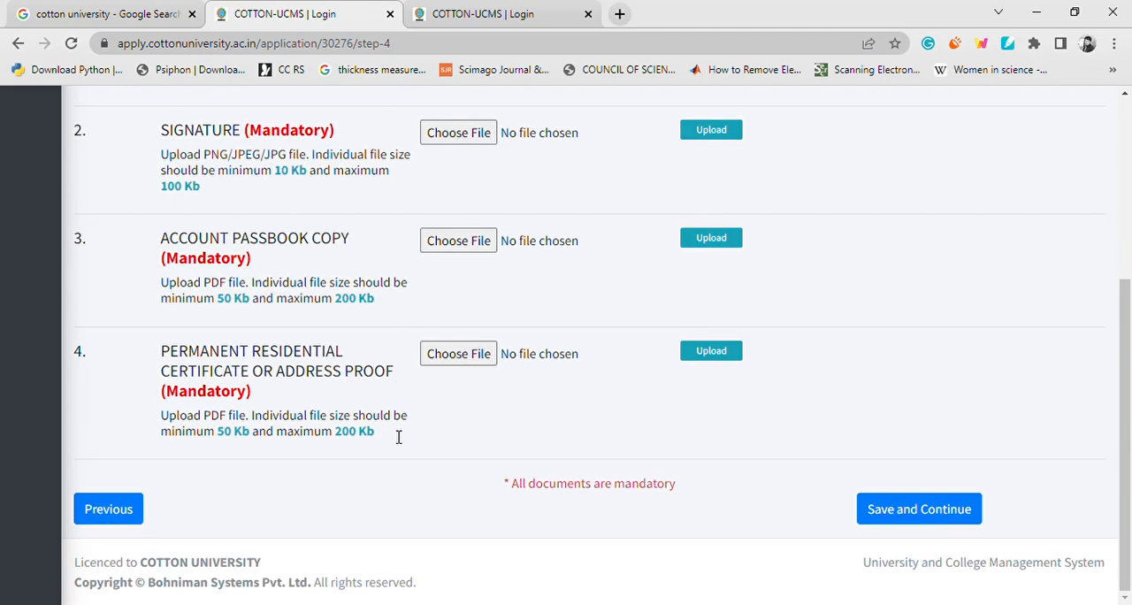
left_click(889, 506)
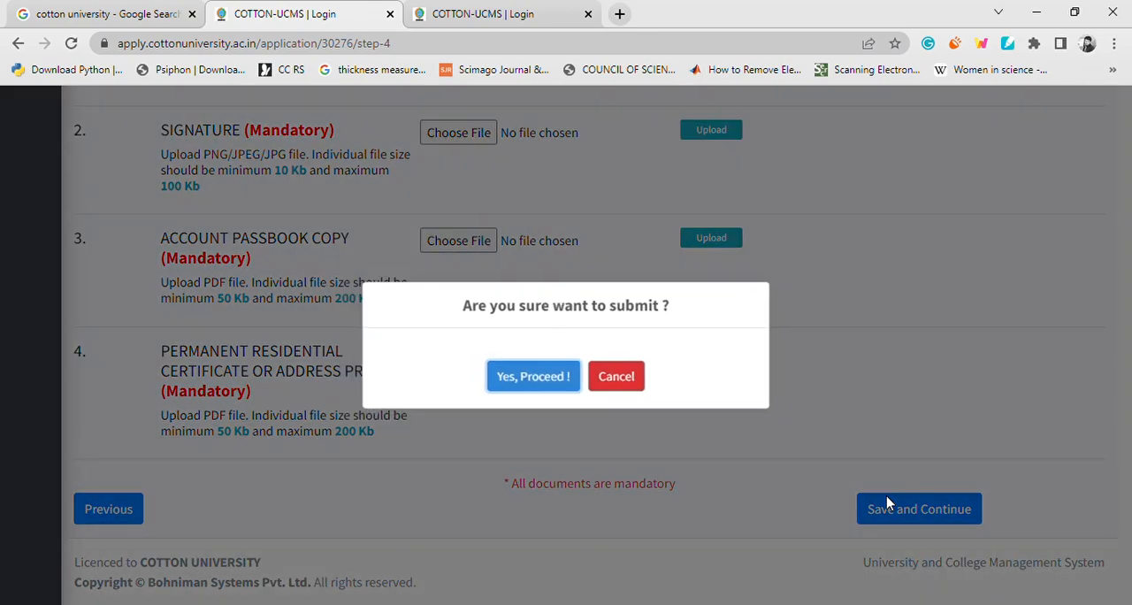
left_click(539, 379)
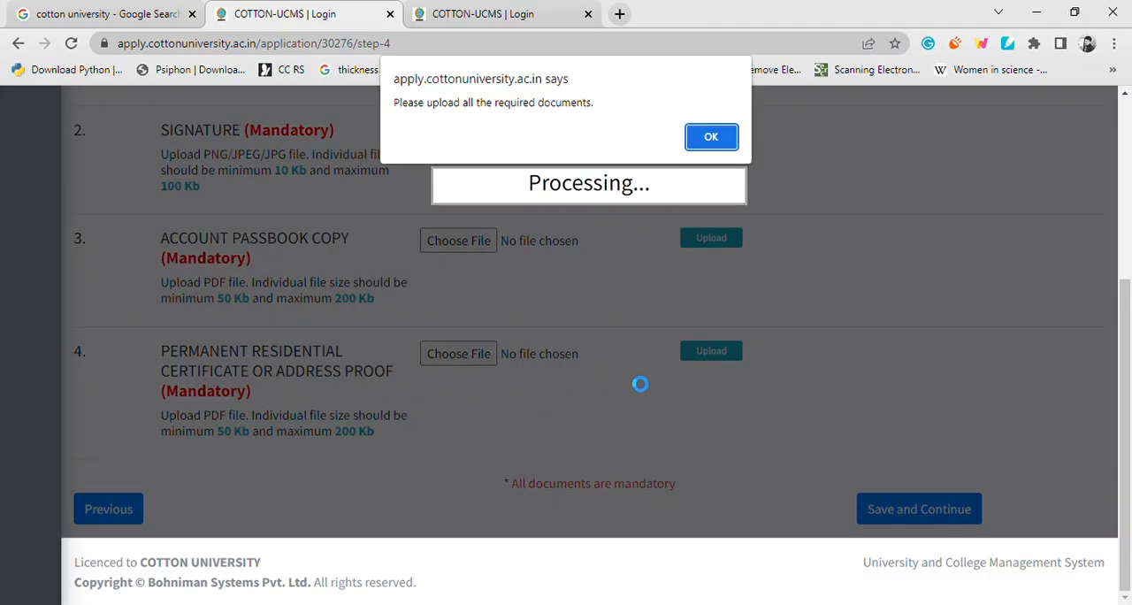
left_click(714, 137)
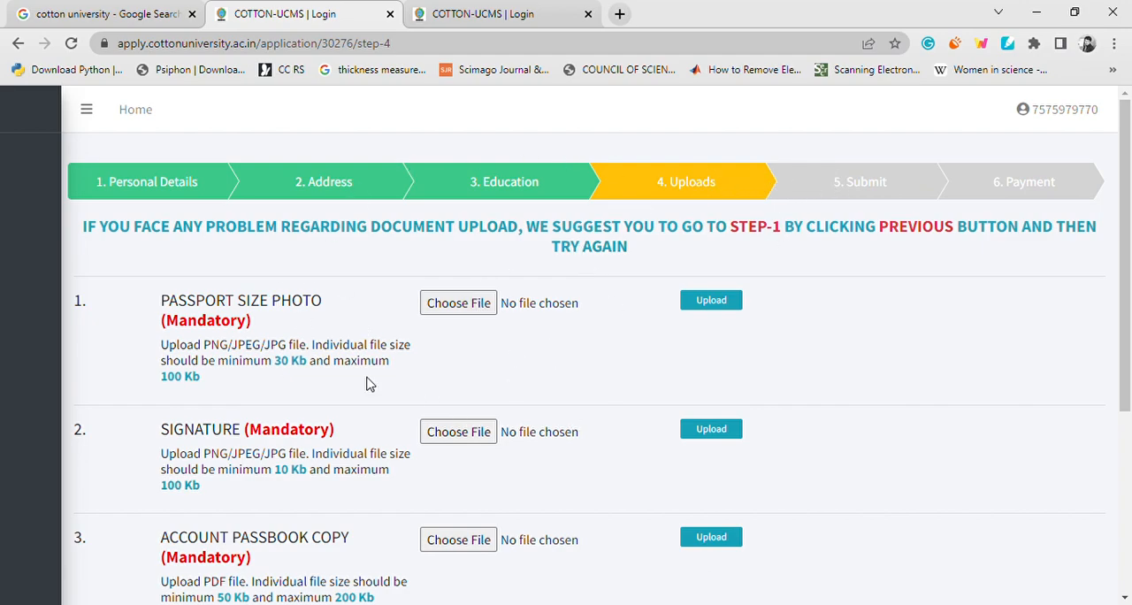
Review the mandatory documents for upload, including their file formats and size limits.
scroll(898, 230, "down", 1)
scroll(898, 231, "up", 1)
scroll(846, 302, "down", 4)
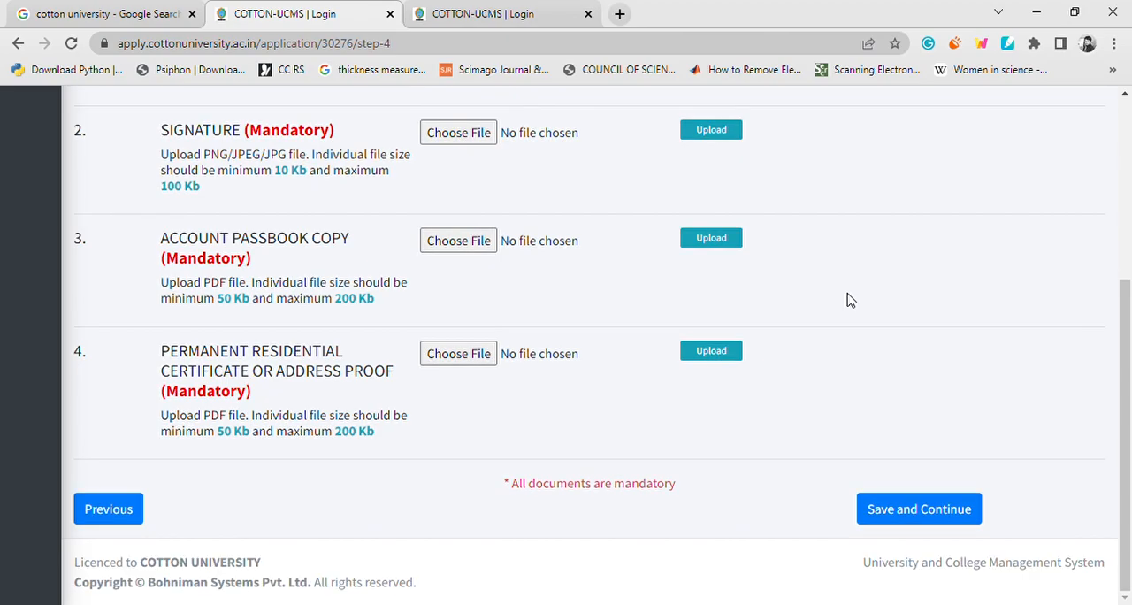
scroll(846, 301, "up", 4)
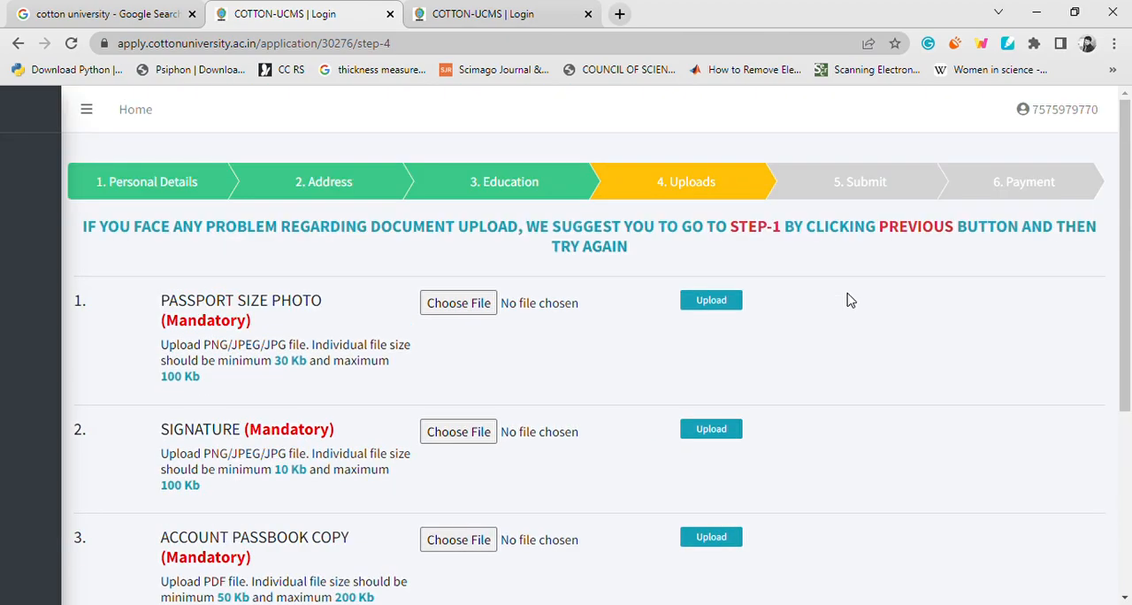